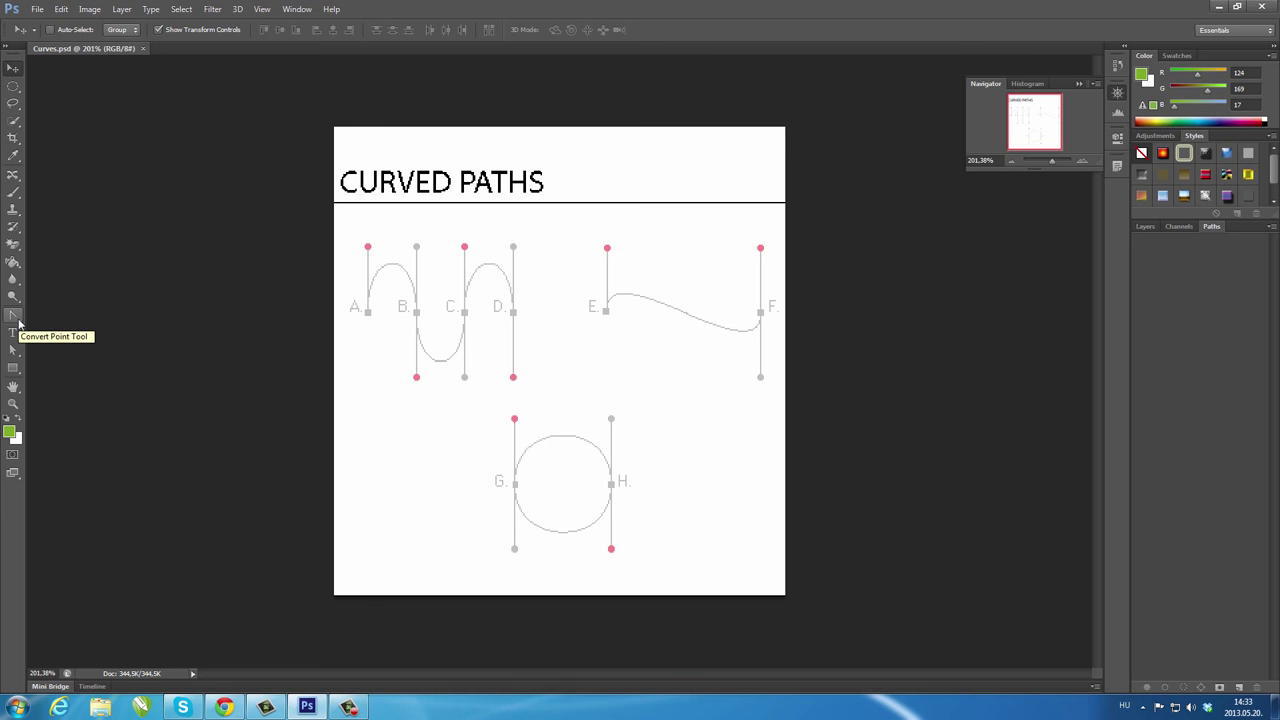
Step: Select the Pen Tool from the pen tool group to start tracing the Curves template
click(18, 322)
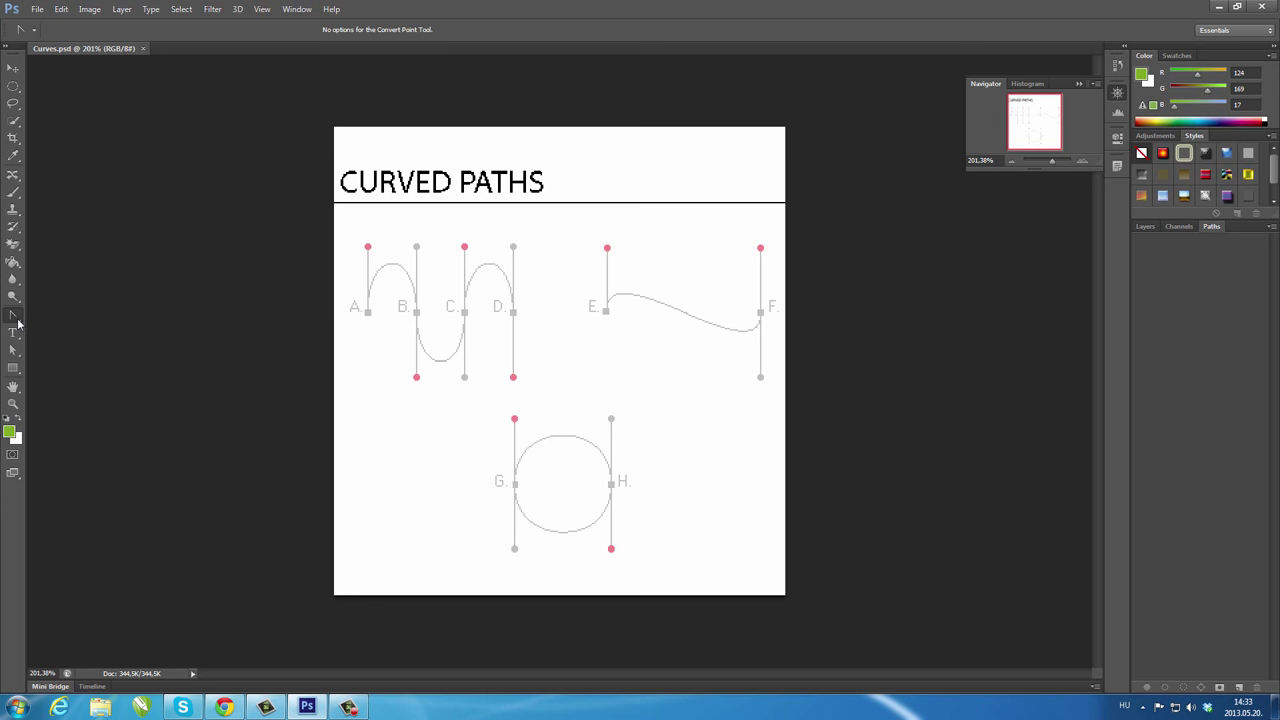
right_click(18, 322)
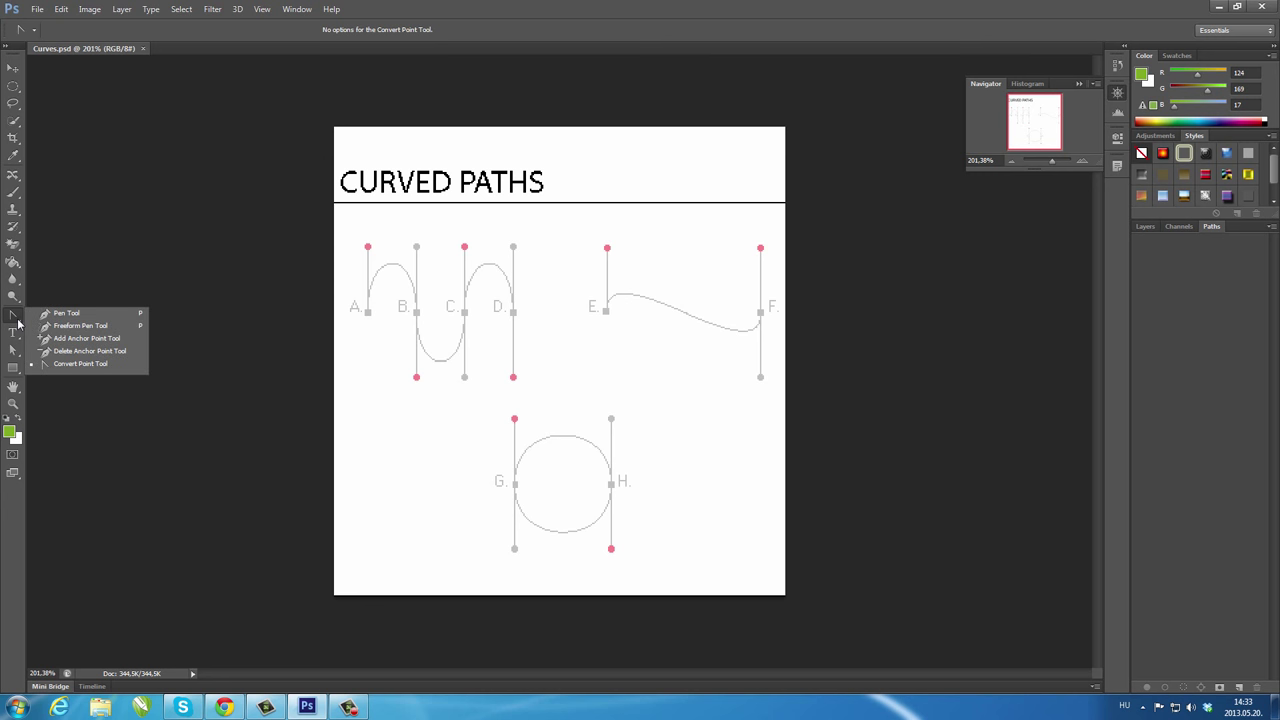
click(83, 318)
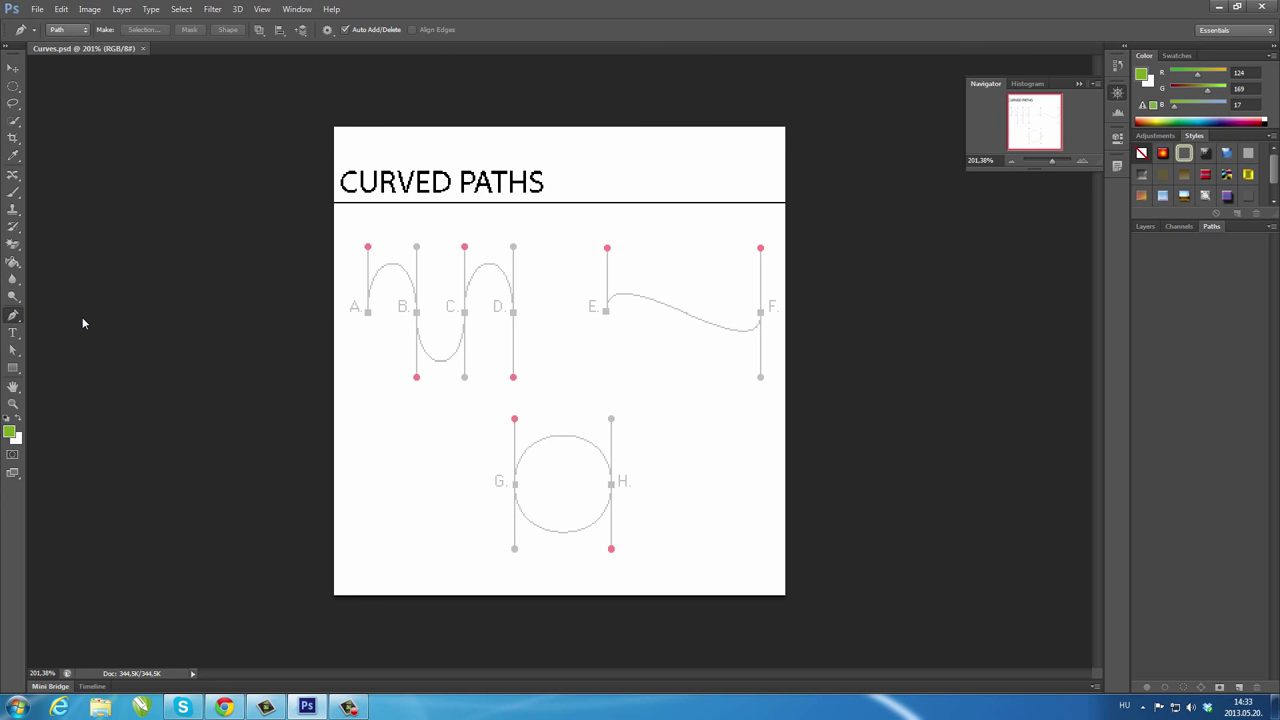
Step: Place anchors at A, B, C and D to draw a straight zigzag path
click(368, 312)
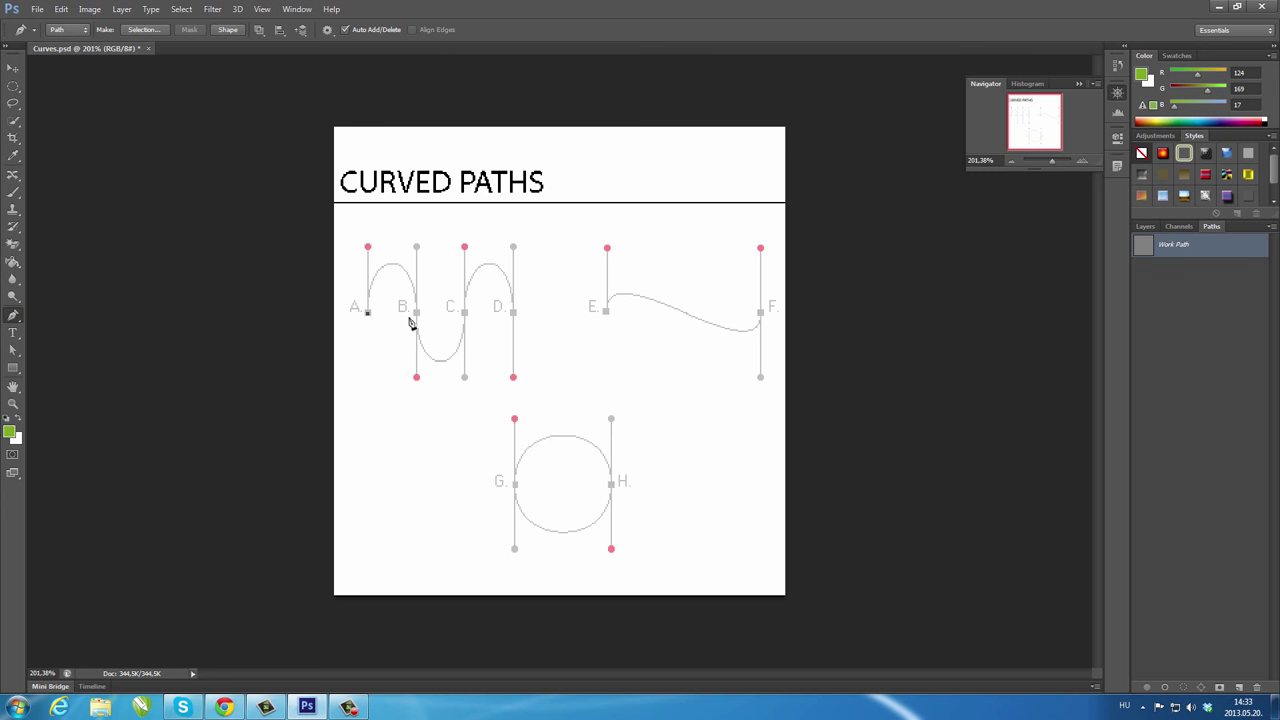
click(417, 312)
click(464, 313)
click(513, 313)
Step: Add separate straight path pieces from E to F and from G to H
click(606, 312)
click(761, 313)
click(515, 485)
click(611, 485)
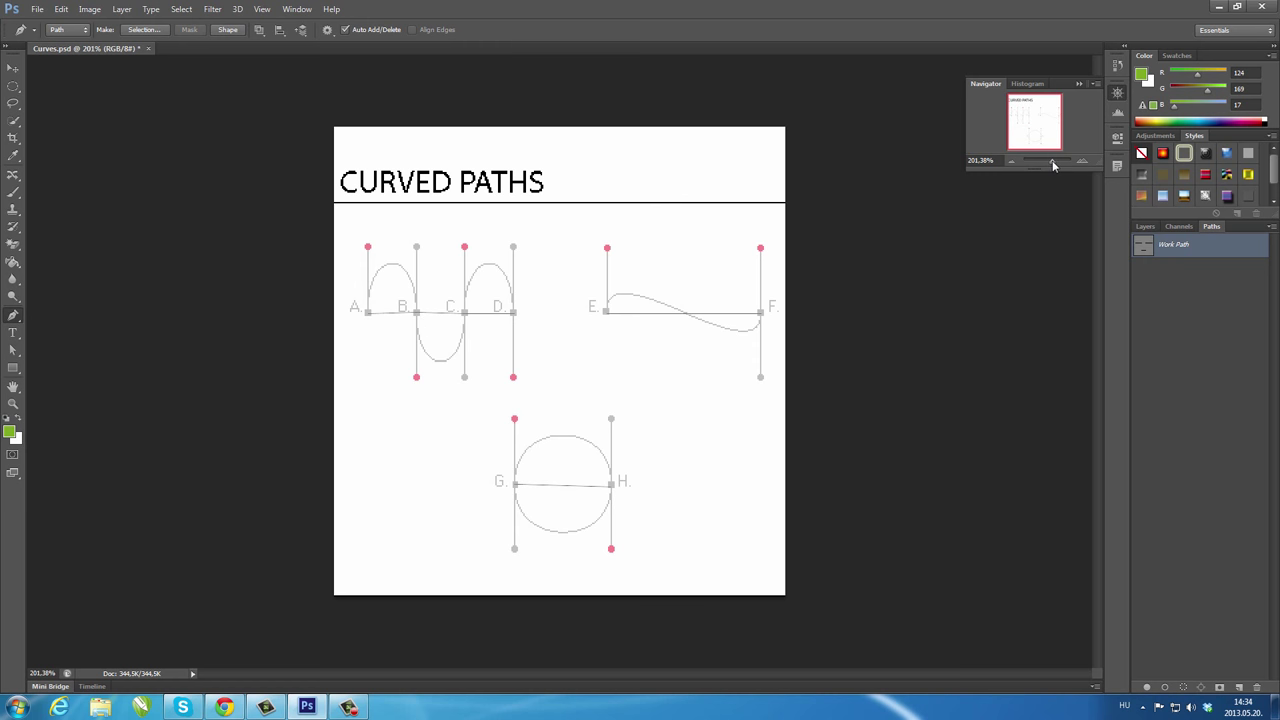
Step: Zoom in on anchors A–D with the Navigator and switch to the Convert Point Tool
drag(1051, 162, 1061, 166)
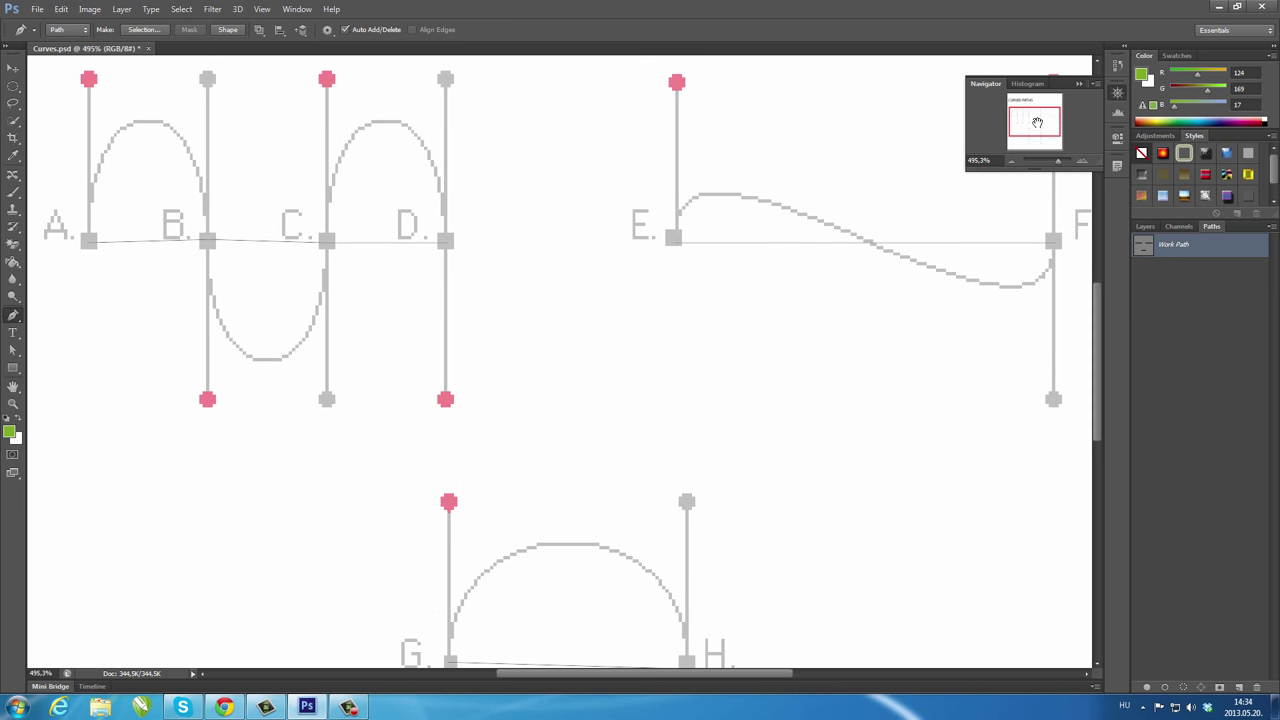
drag(1037, 122, 1028, 123)
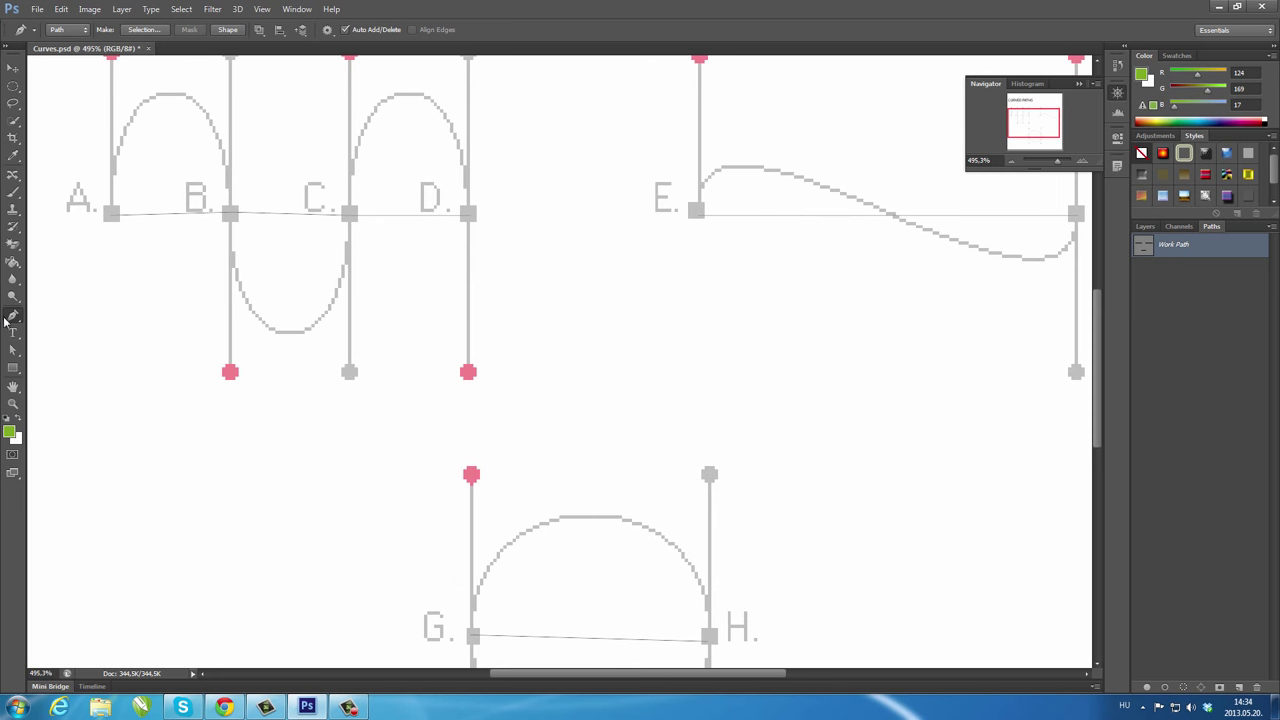
right_click(18, 321)
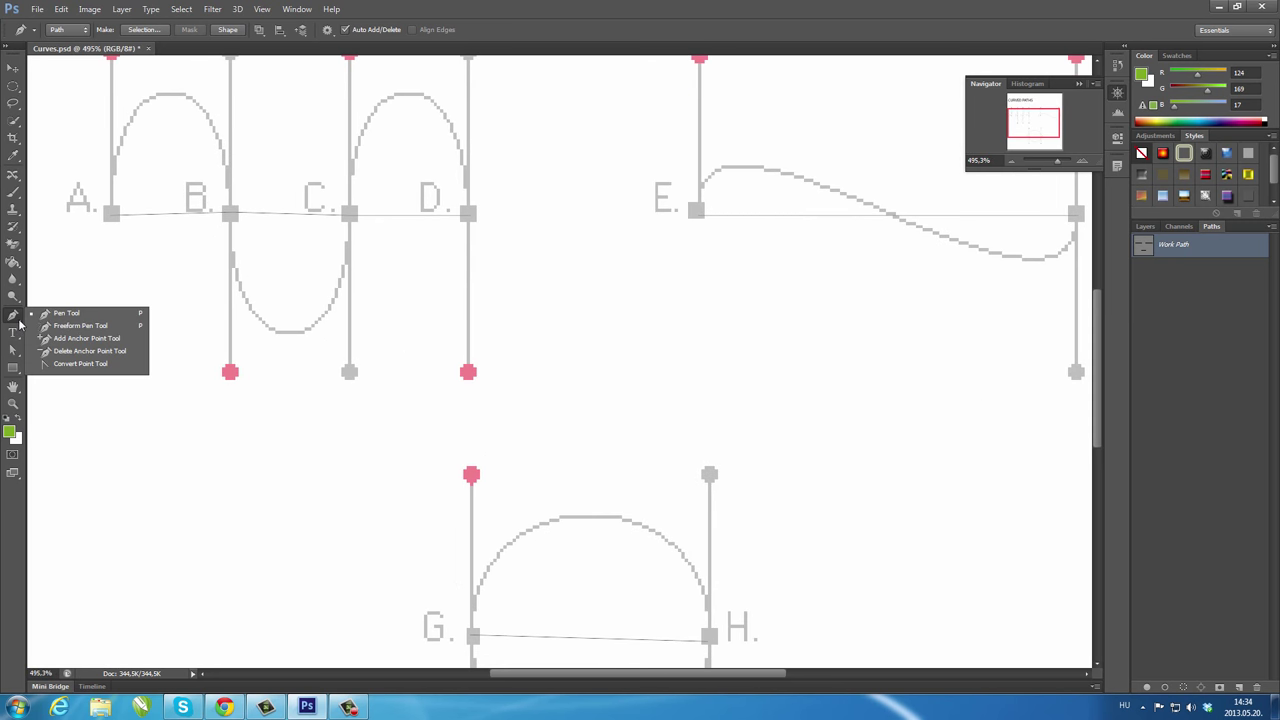
click(84, 366)
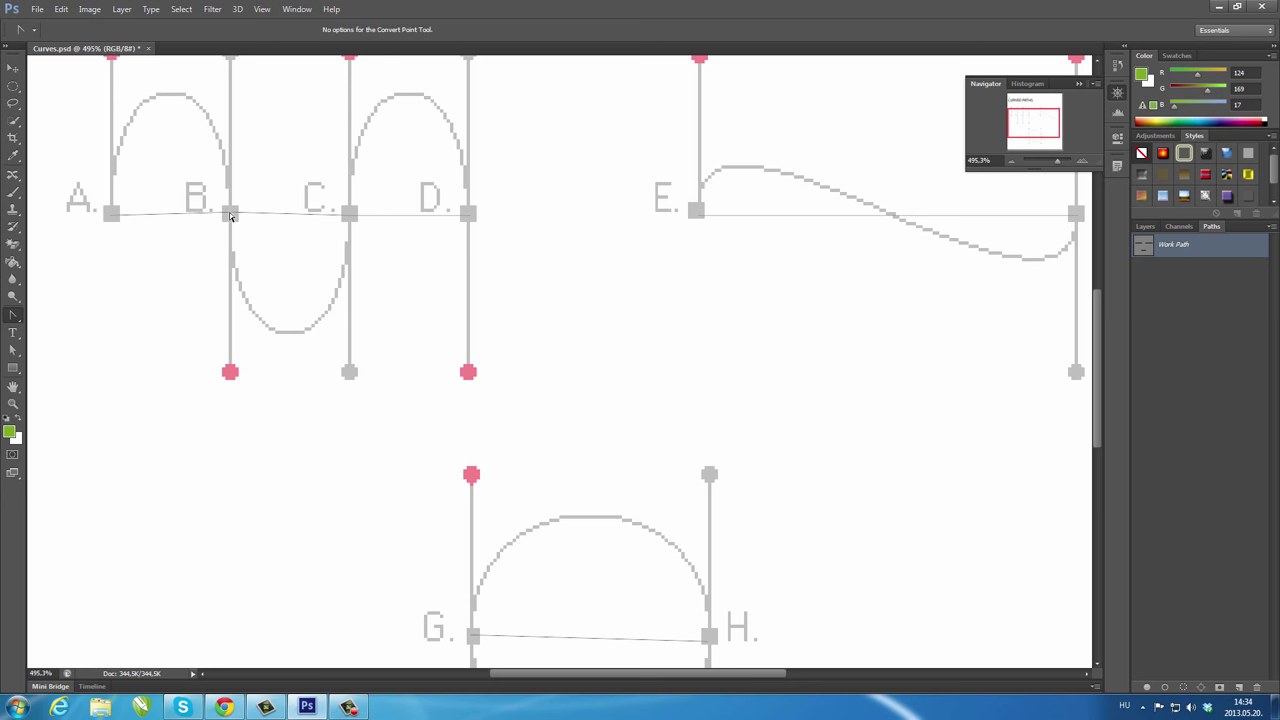
Step: Drag vertical smooth handles out of anchors B, A and C to curve the path
drag(232, 214, 230, 372)
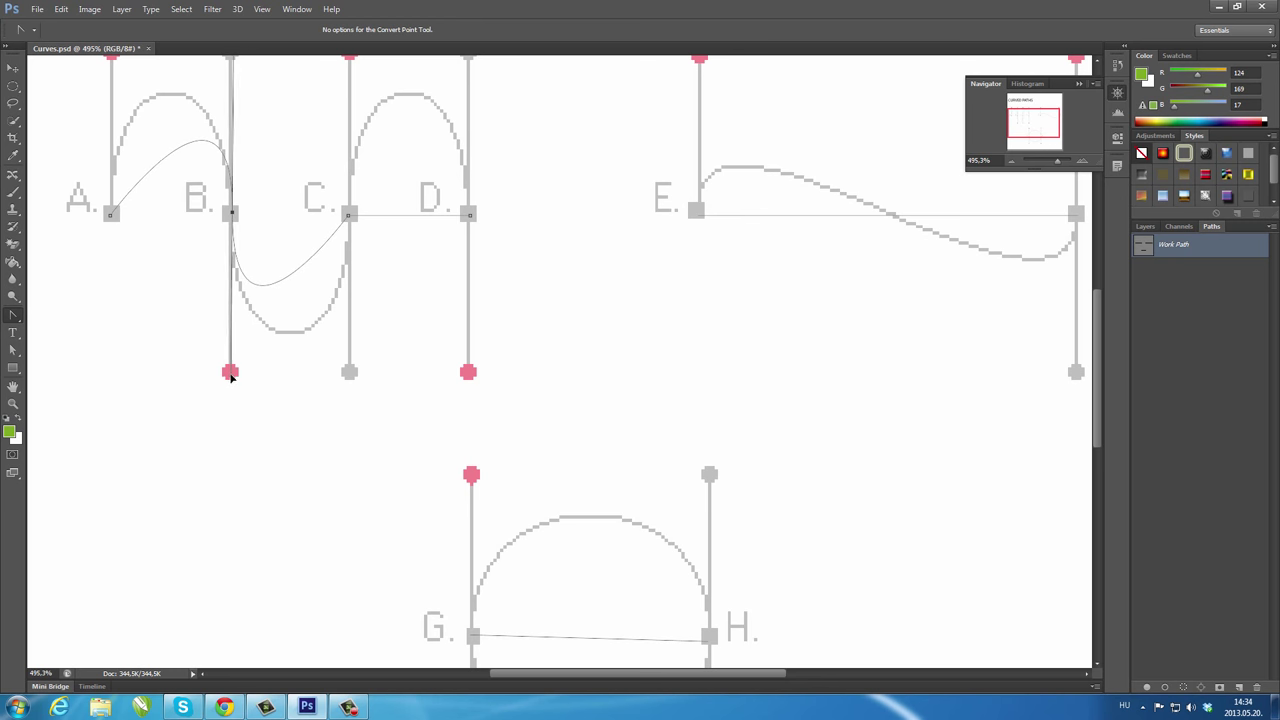
scroll(237, 340, up, 3)
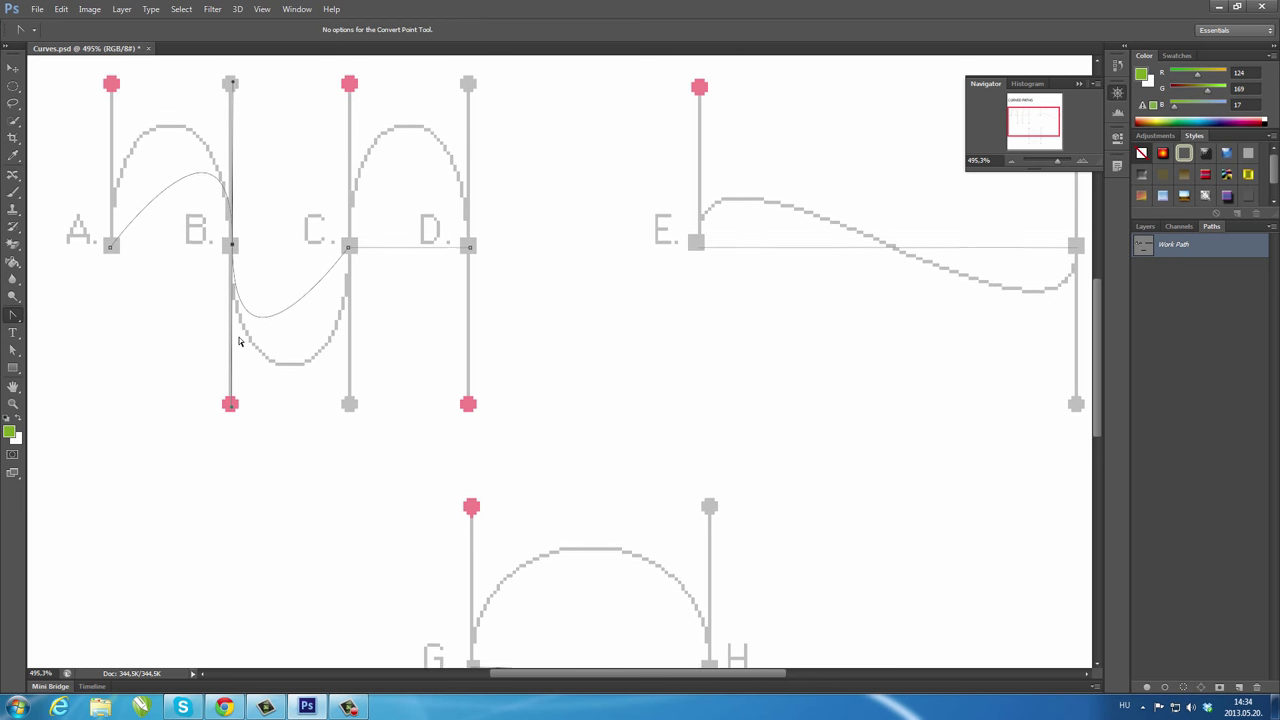
drag(110, 280, 111, 116)
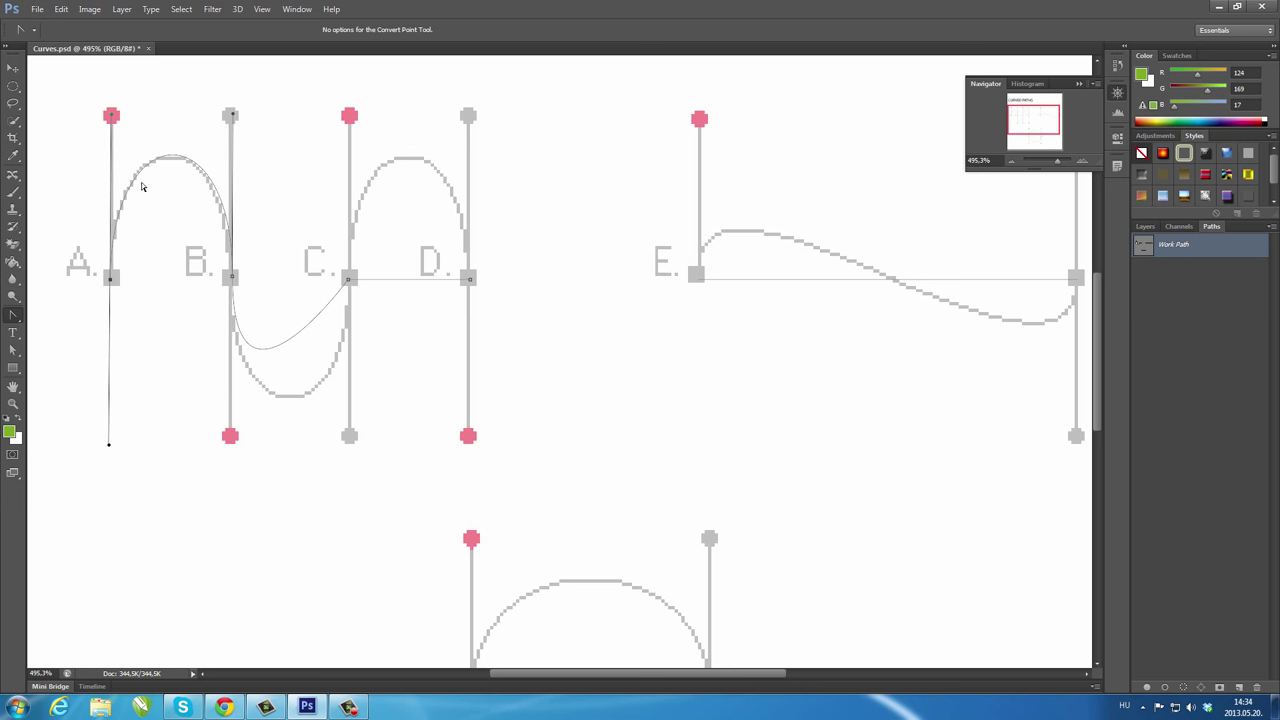
drag(349, 280, 350, 442)
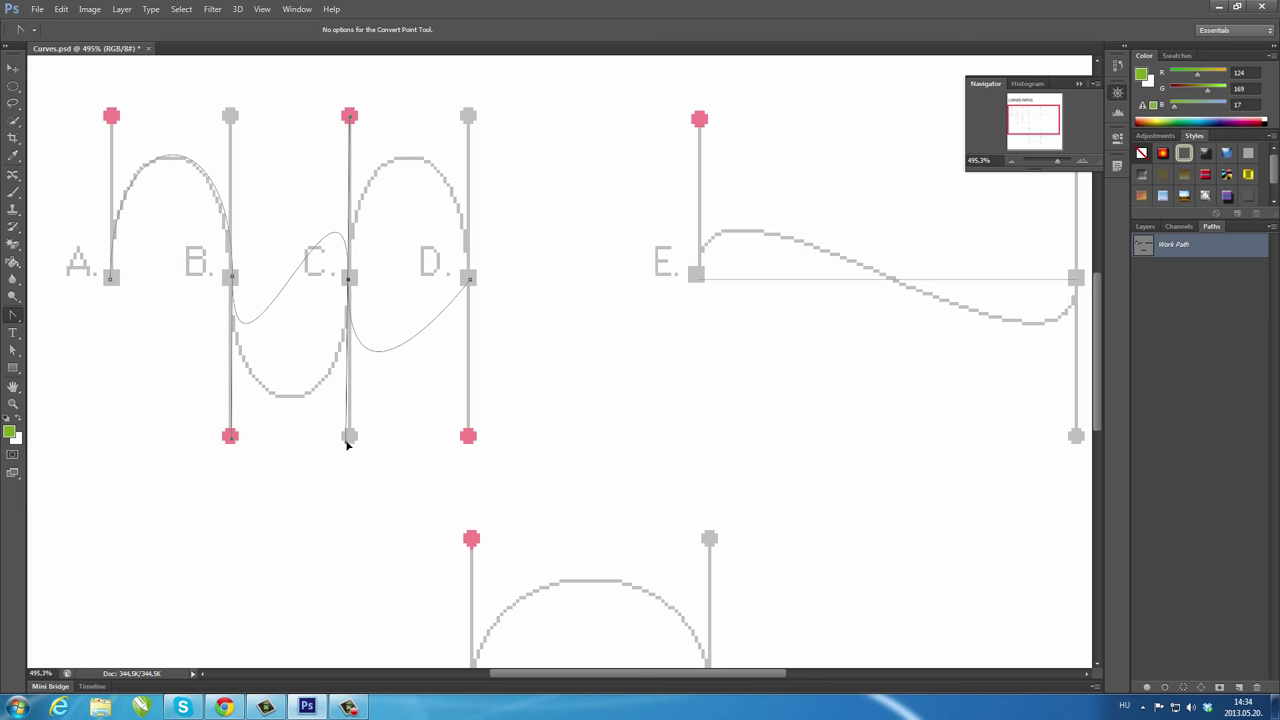
drag(347, 444, 351, 113)
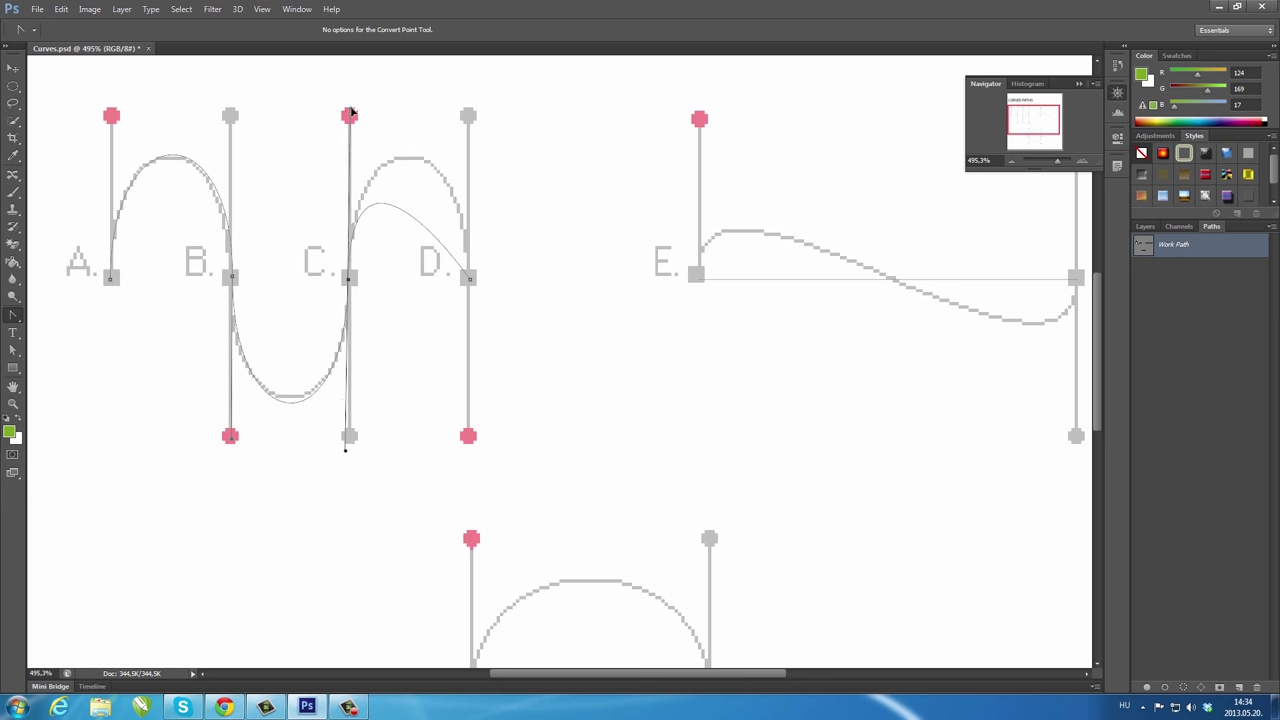
drag(351, 113, 349, 114)
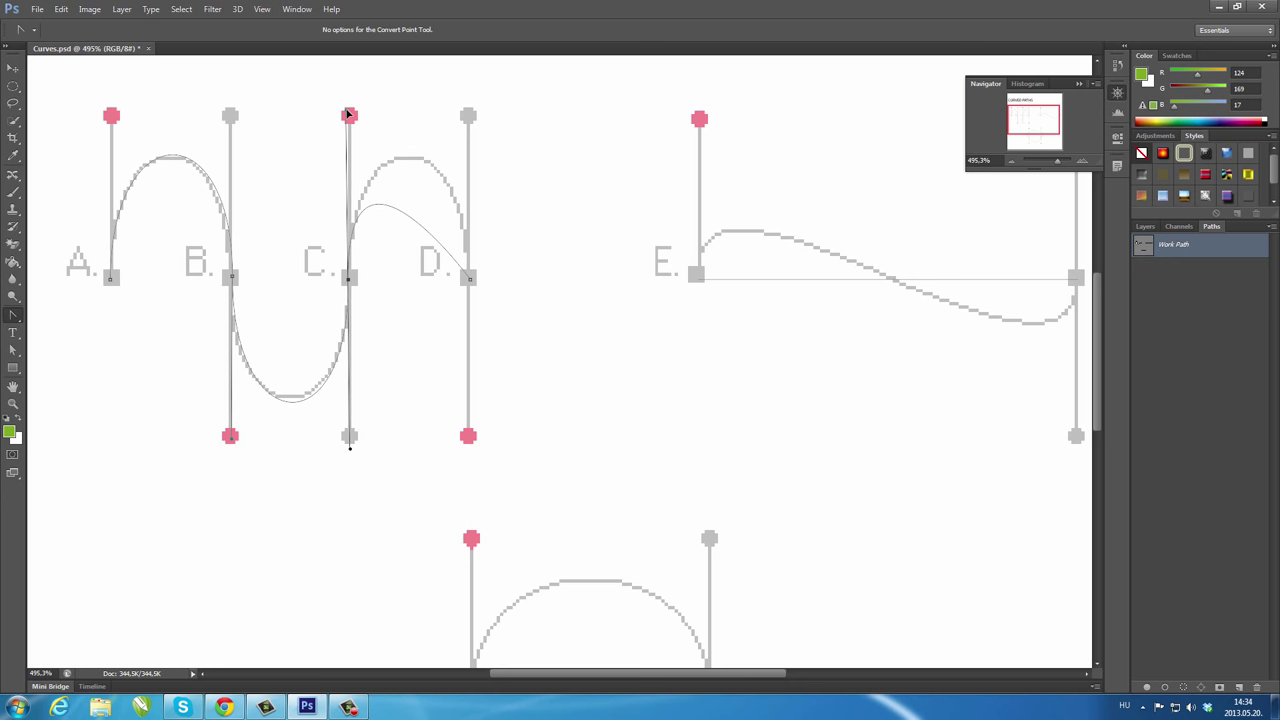
Step: Curve anchor D and refine anchors B and C so the arcs match the guide wave
drag(470, 280, 470, 441)
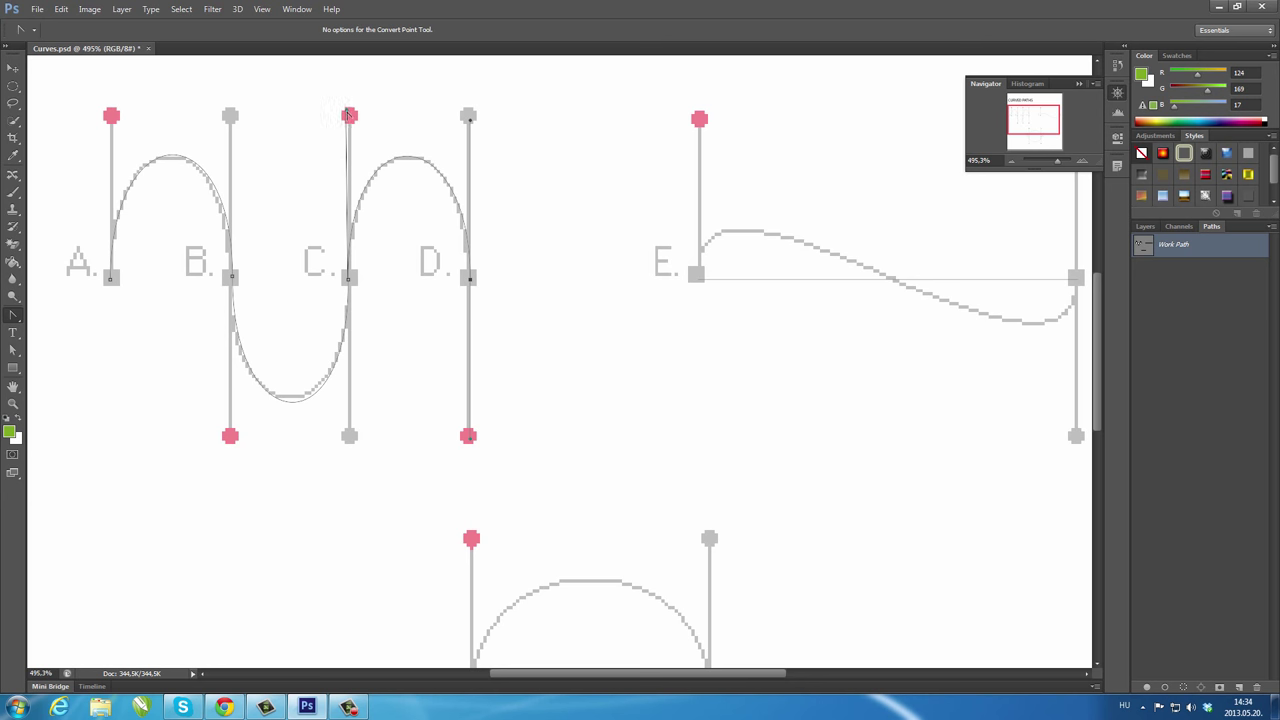
drag(349, 115, 351, 115)
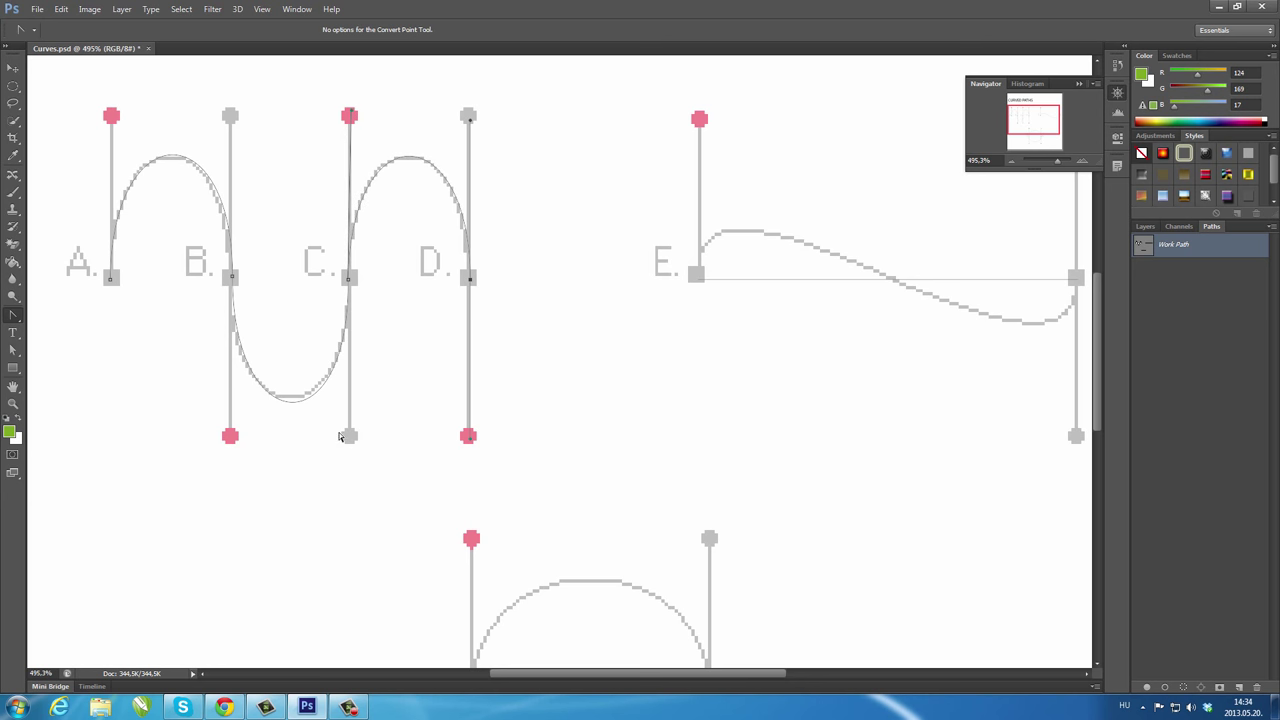
click(232, 278)
drag(232, 278, 233, 442)
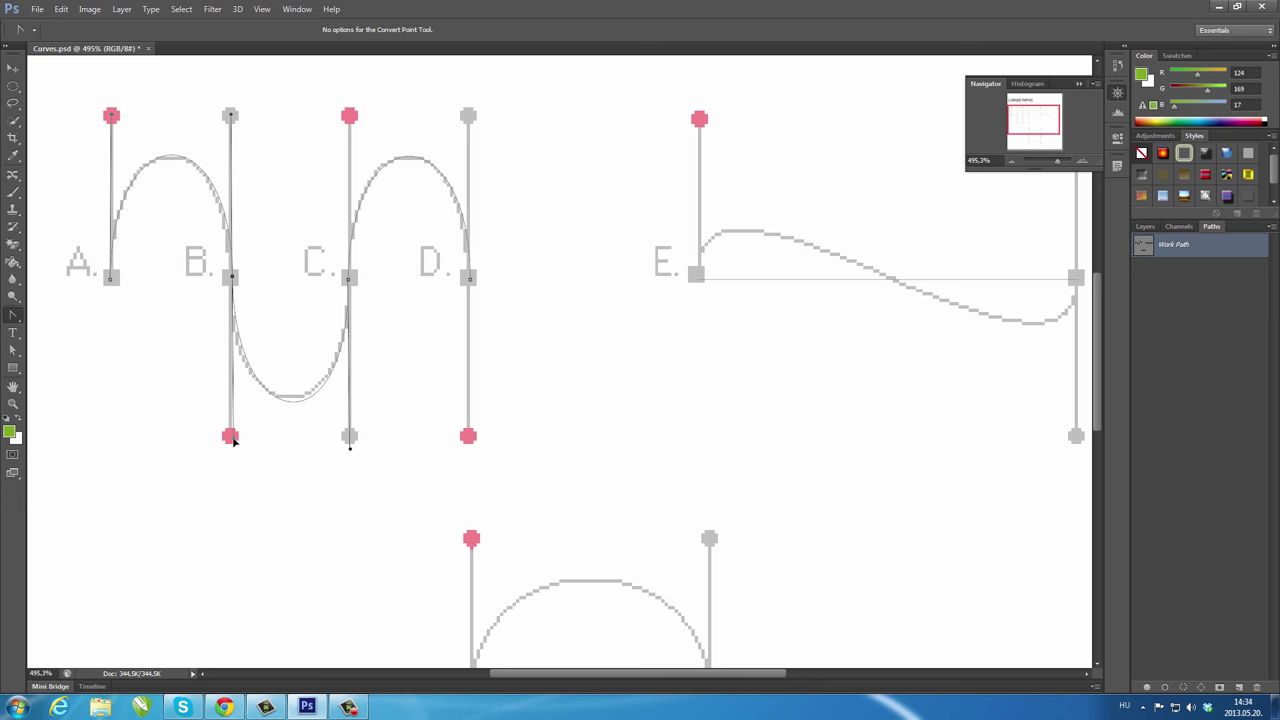
drag(350, 448, 350, 442)
click(18, 316)
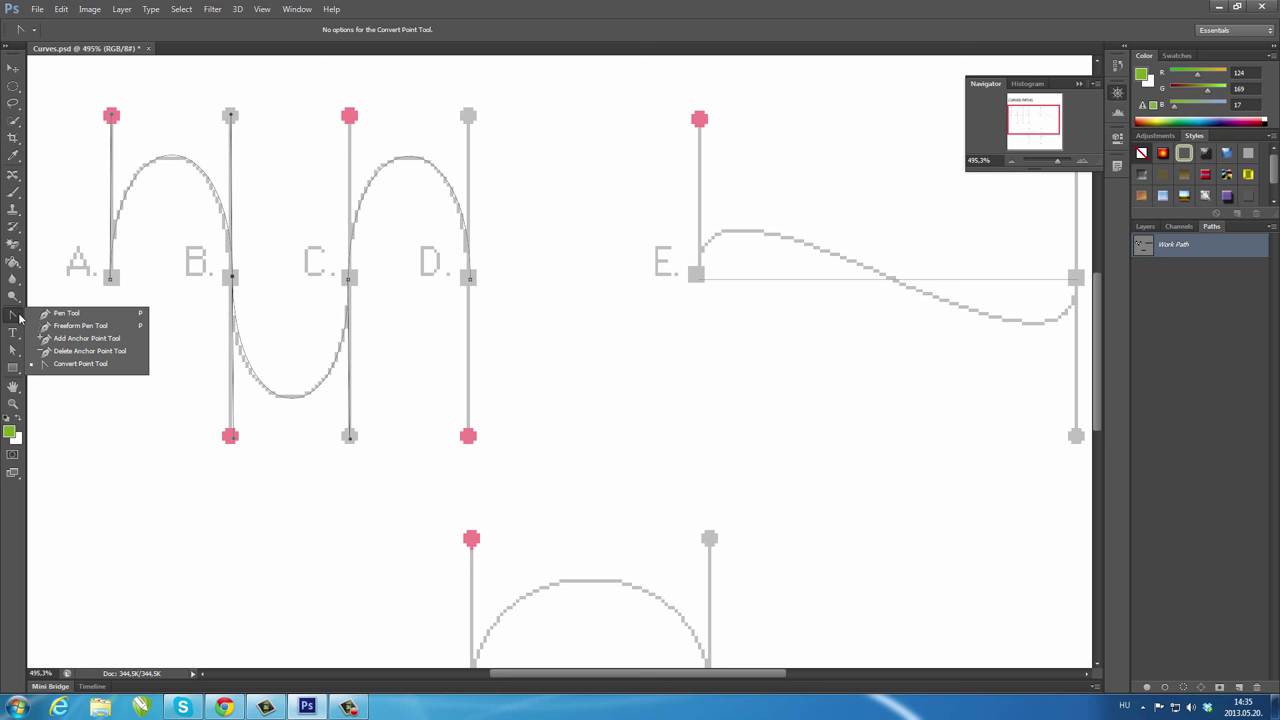
click(14, 350)
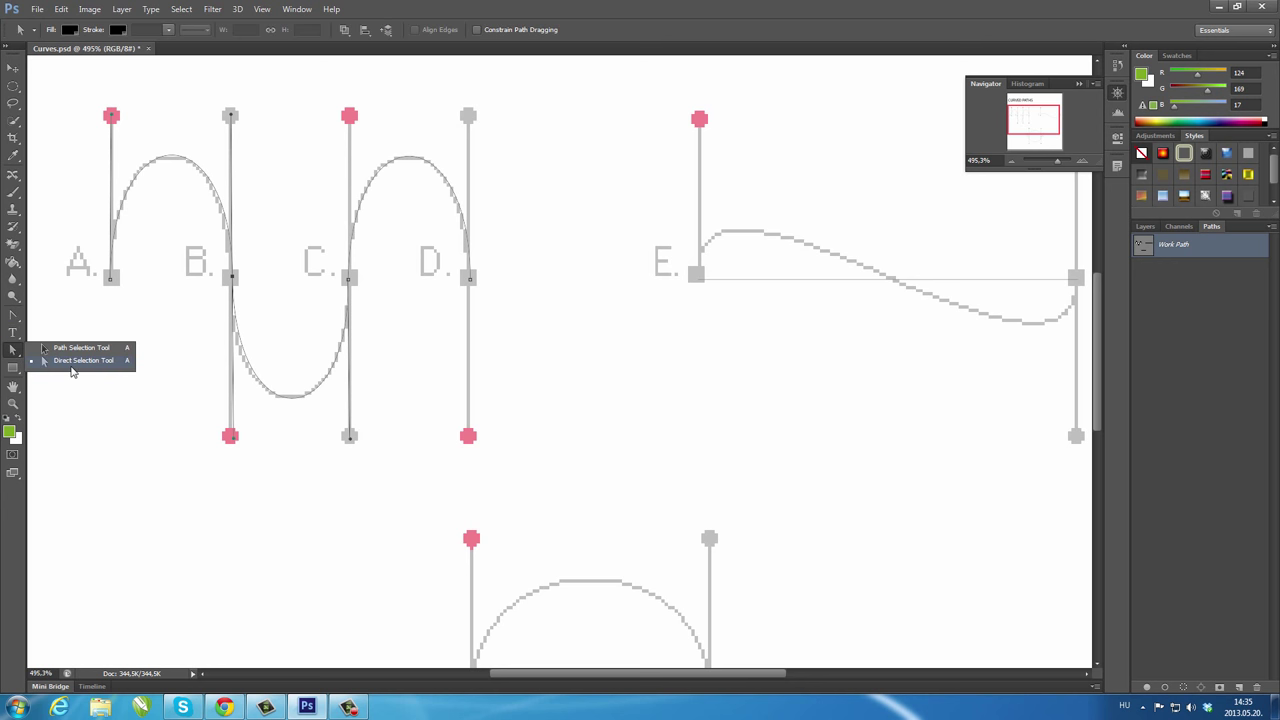
click(68, 362)
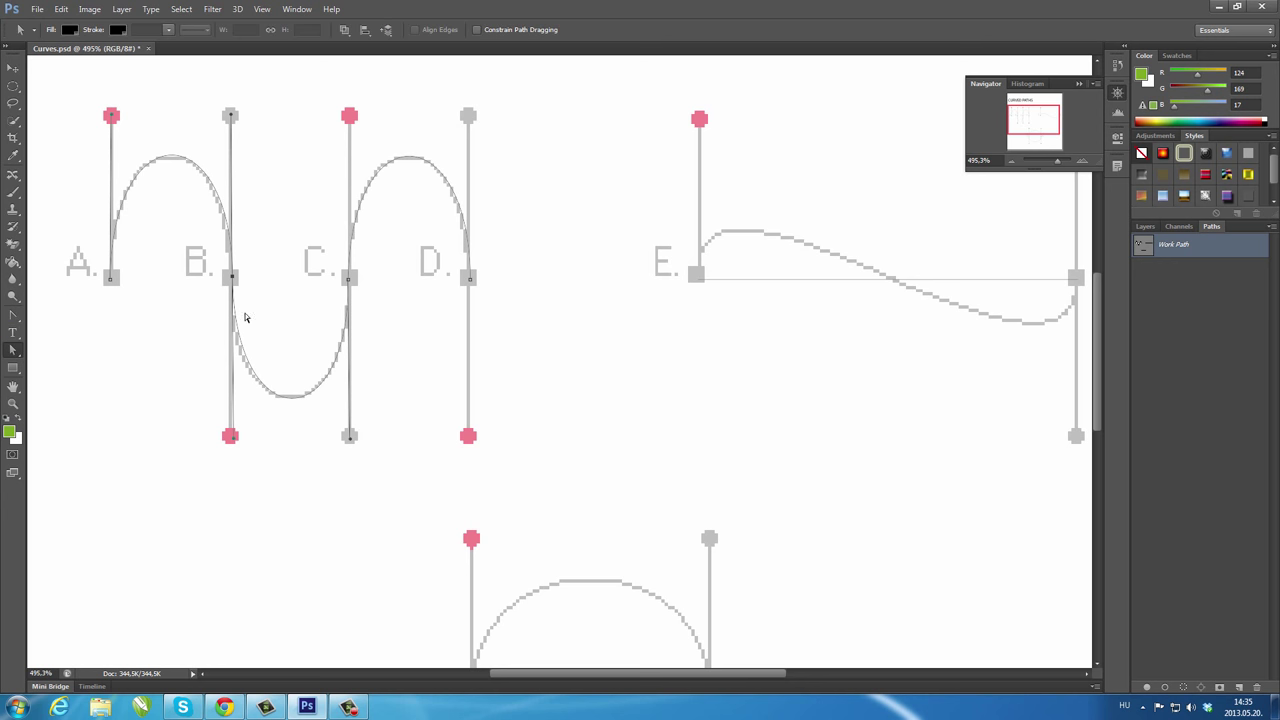
click(111, 279)
drag(111, 281, 114, 282)
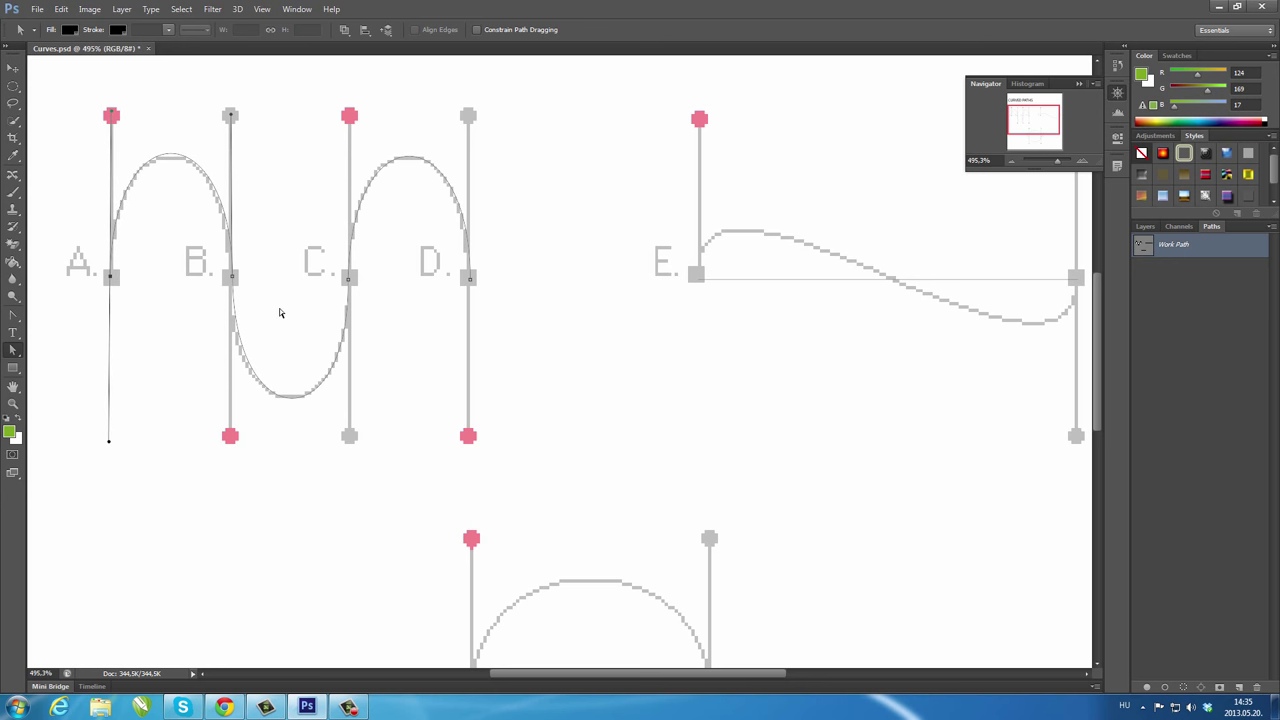
click(231, 280)
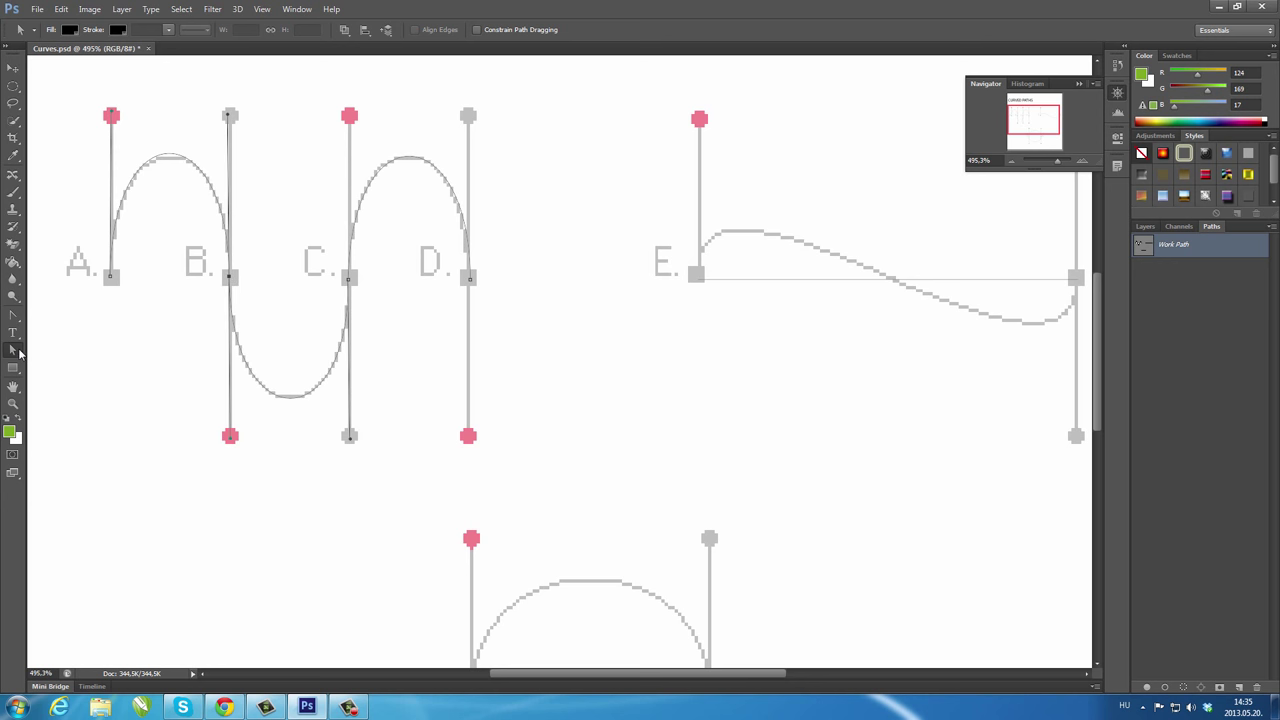
click(18, 352)
click(68, 348)
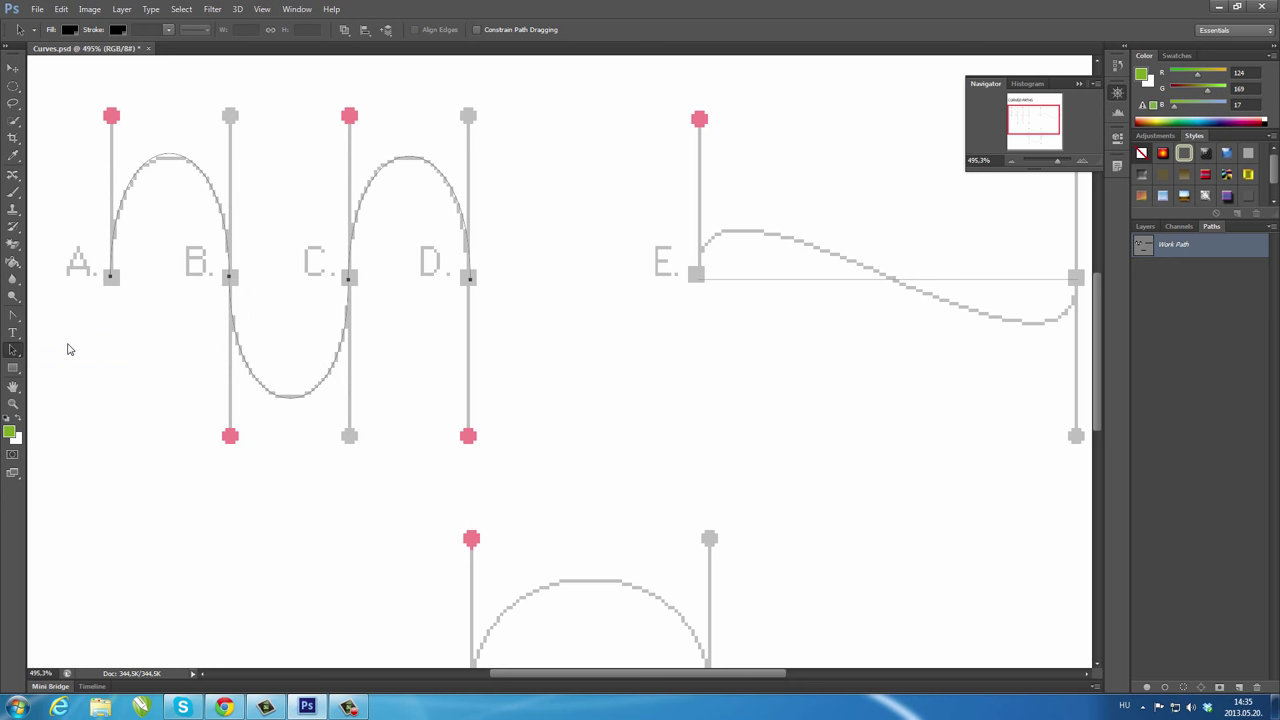
mouse_move(472, 283)
mouse_down()
mouse_move(511, 259)
mouse_move(471, 281)
mouse_up()
Step: Use the Convert Point Tool to drag vertical handles from anchors E and F along the wave
click(18, 320)
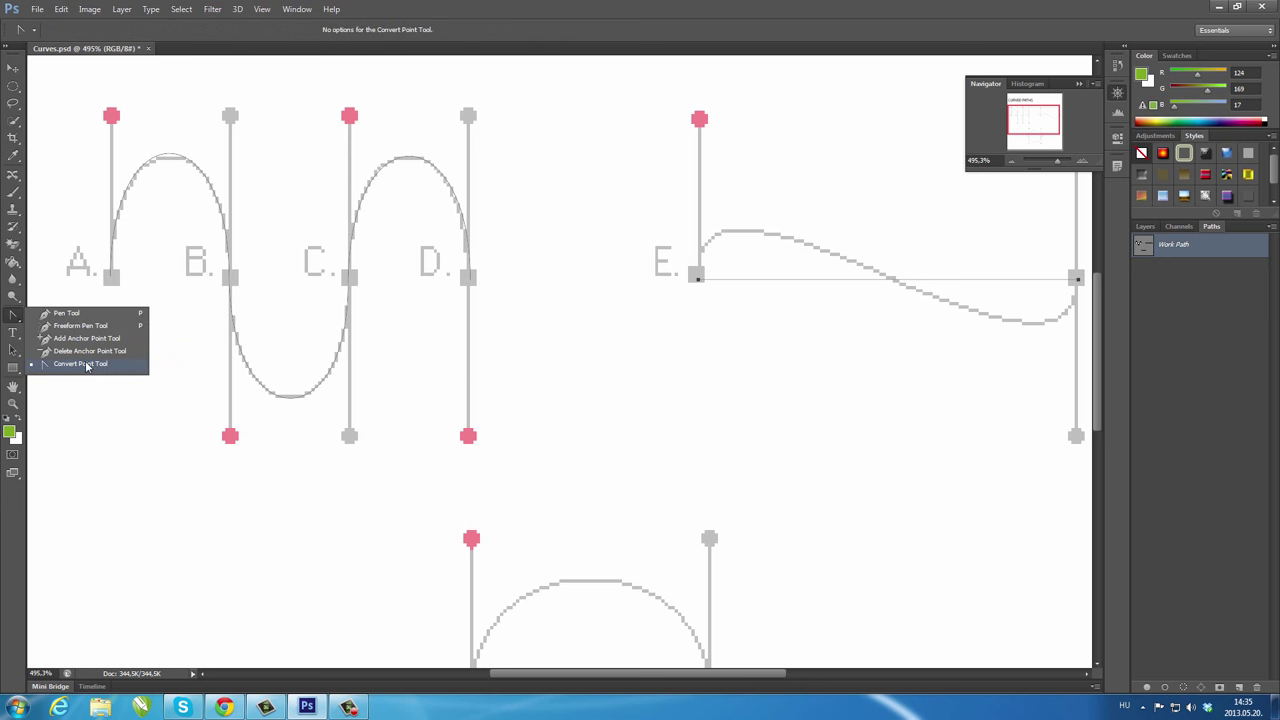
drag(18, 322, 88, 368)
drag(696, 275, 701, 119)
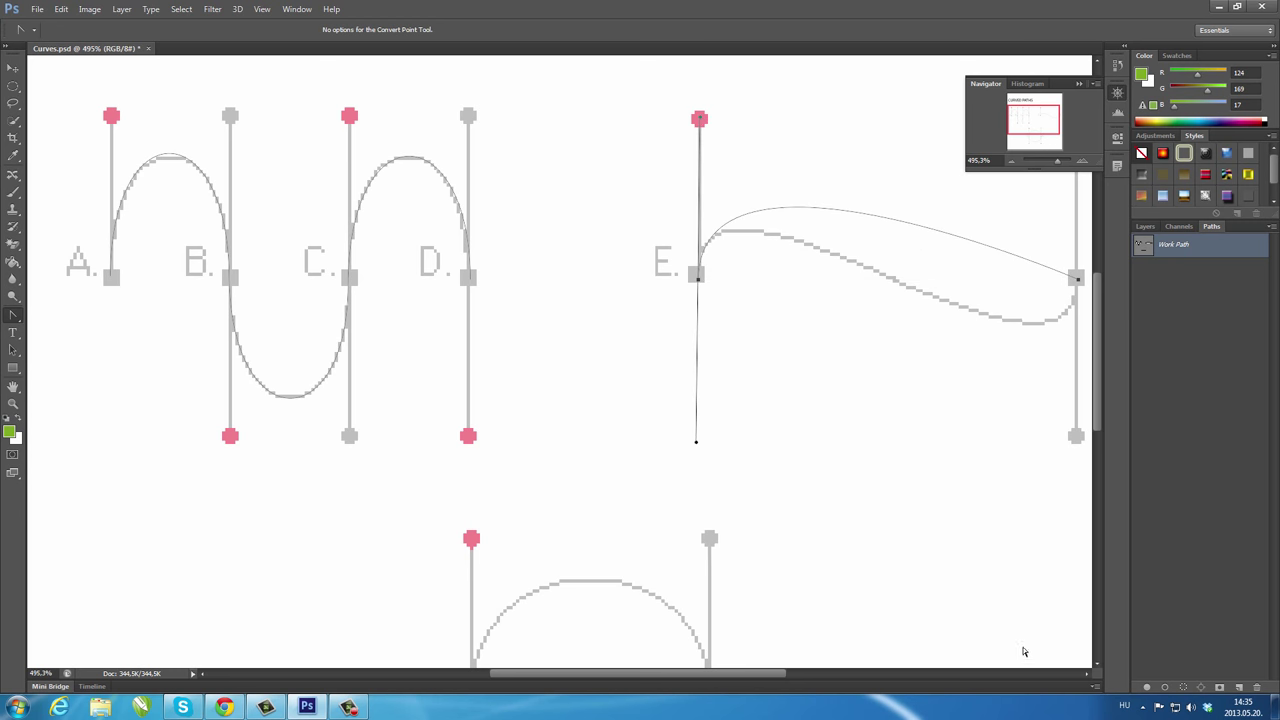
mouse_move(670, 674)
mouse_down()
mouse_move(810, 690)
mouse_move(651, 397)
mouse_up()
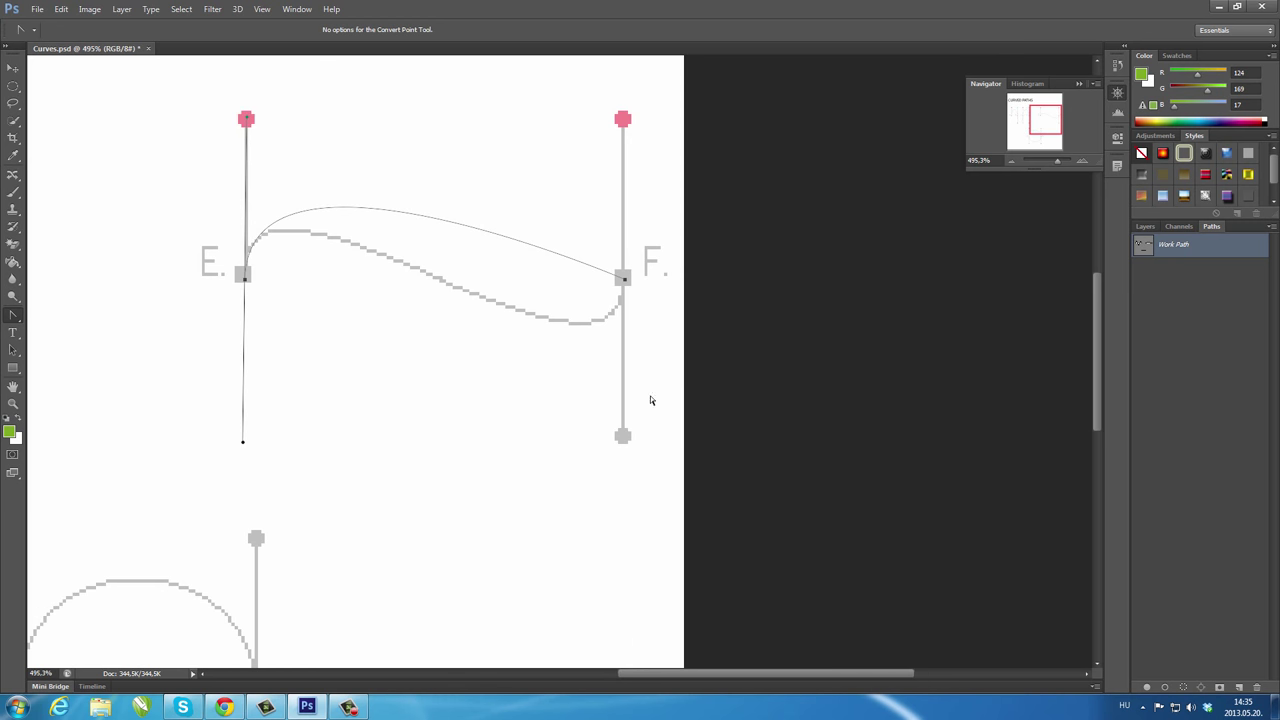
drag(624, 281, 626, 123)
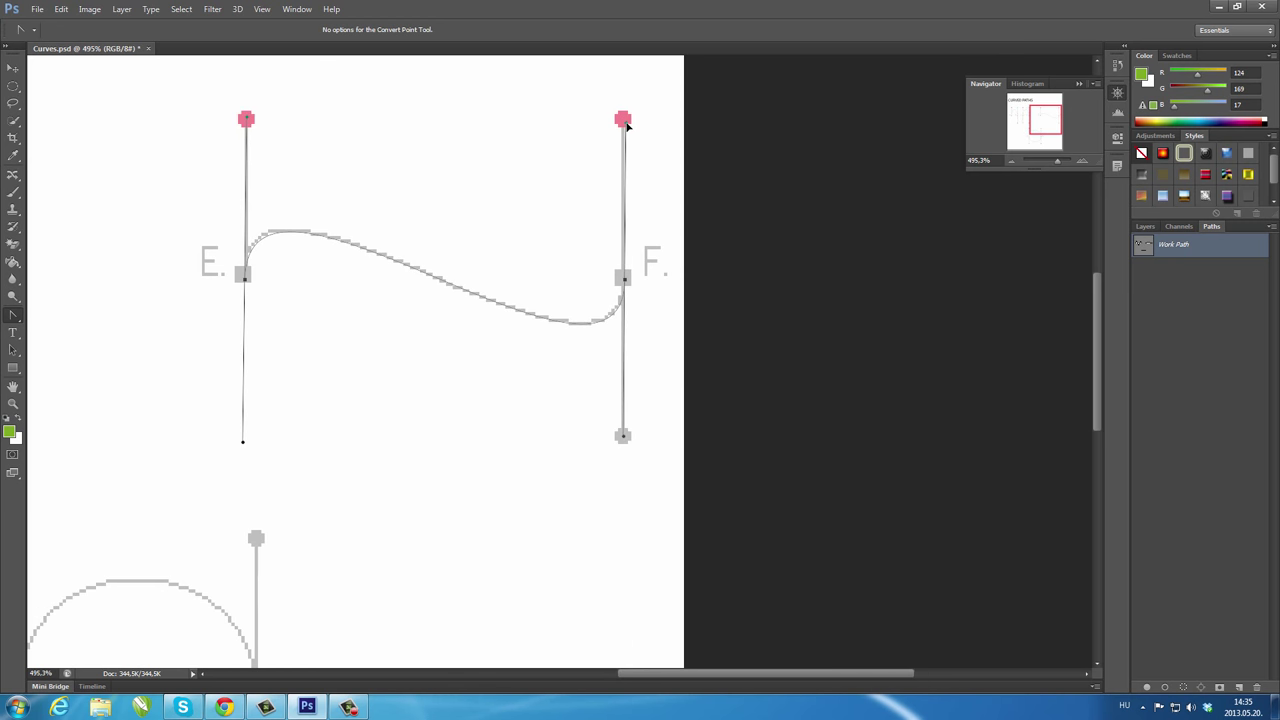
scroll(700, 395, down, 2)
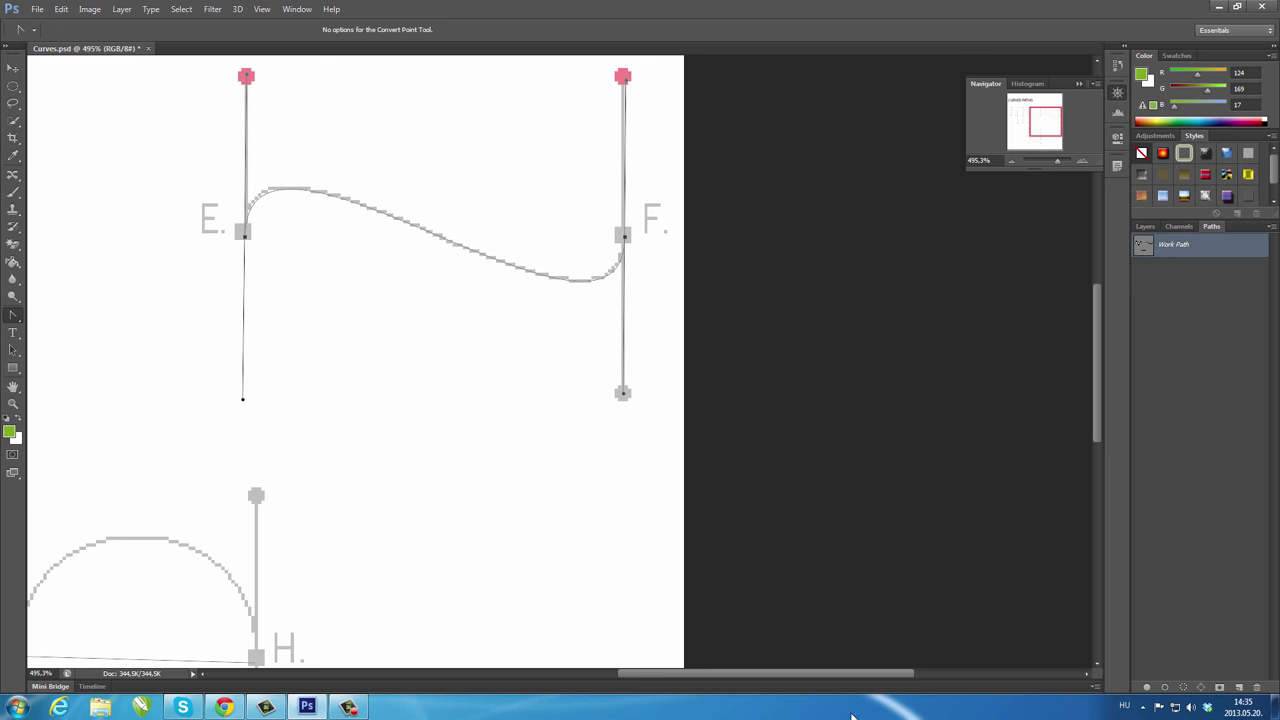
drag(846, 672, 710, 672)
Step: Drag handles from anchors G and H so the segment arches over the circle's top
scroll(710, 667, down, 3)
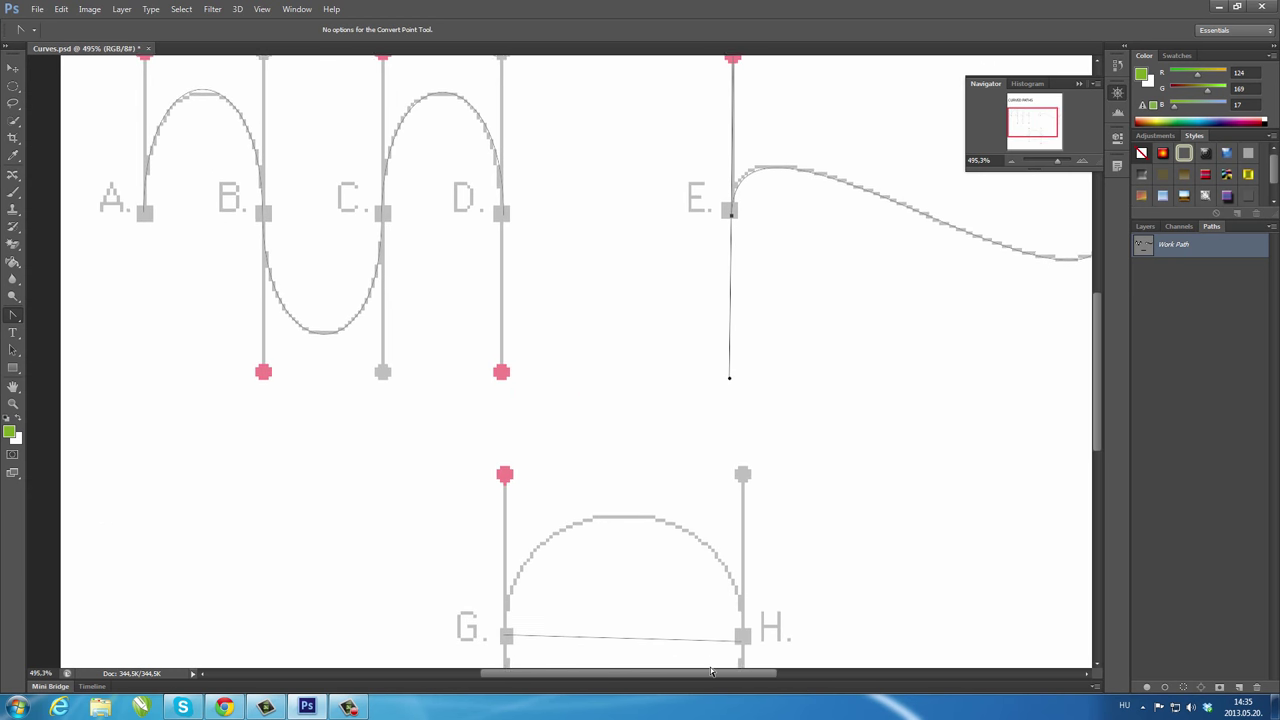
scroll(710, 667, down, 4)
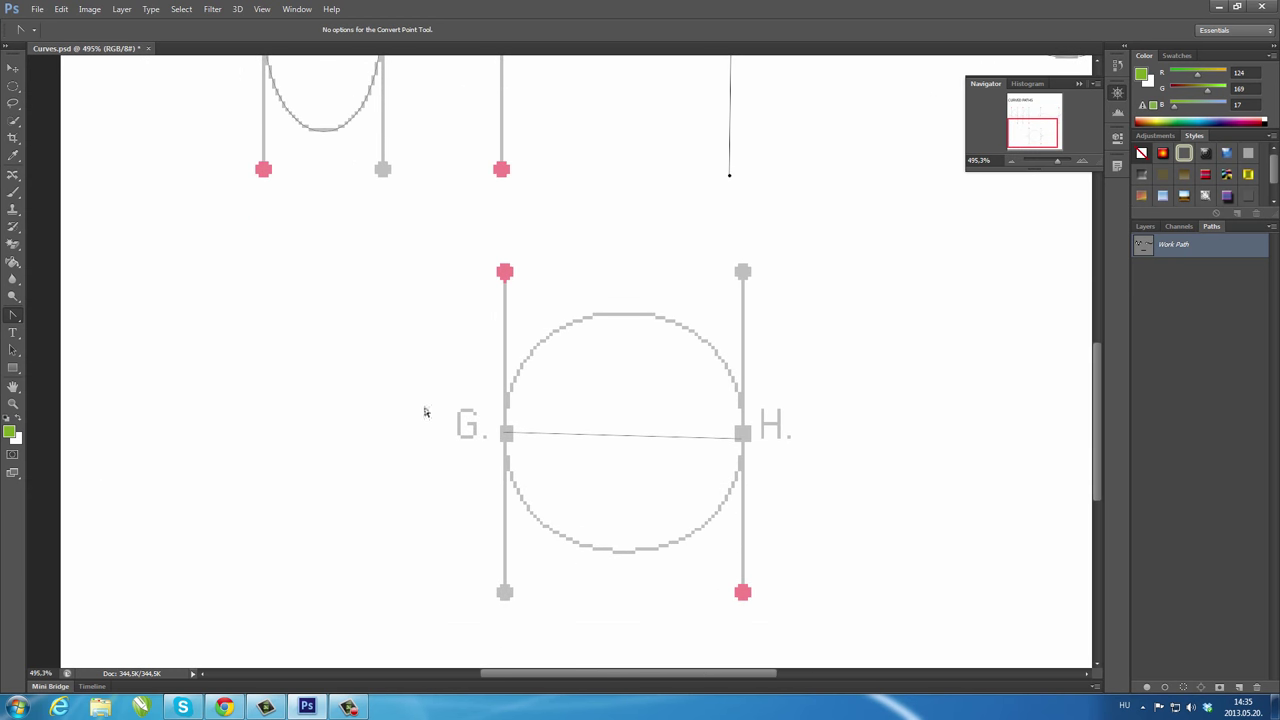
mouse_move(506, 436)
mouse_down()
mouse_move(503, 614)
mouse_move(543, 357)
mouse_move(505, 272)
mouse_up()
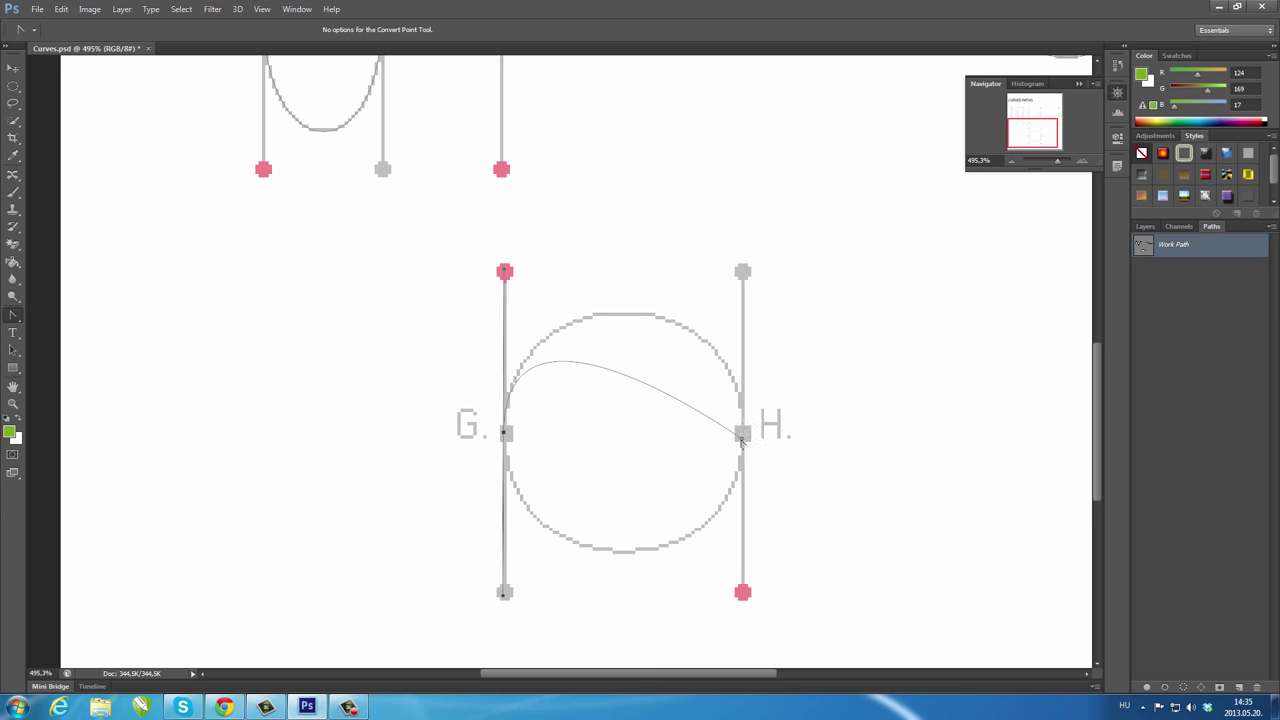
drag(741, 436, 745, 596)
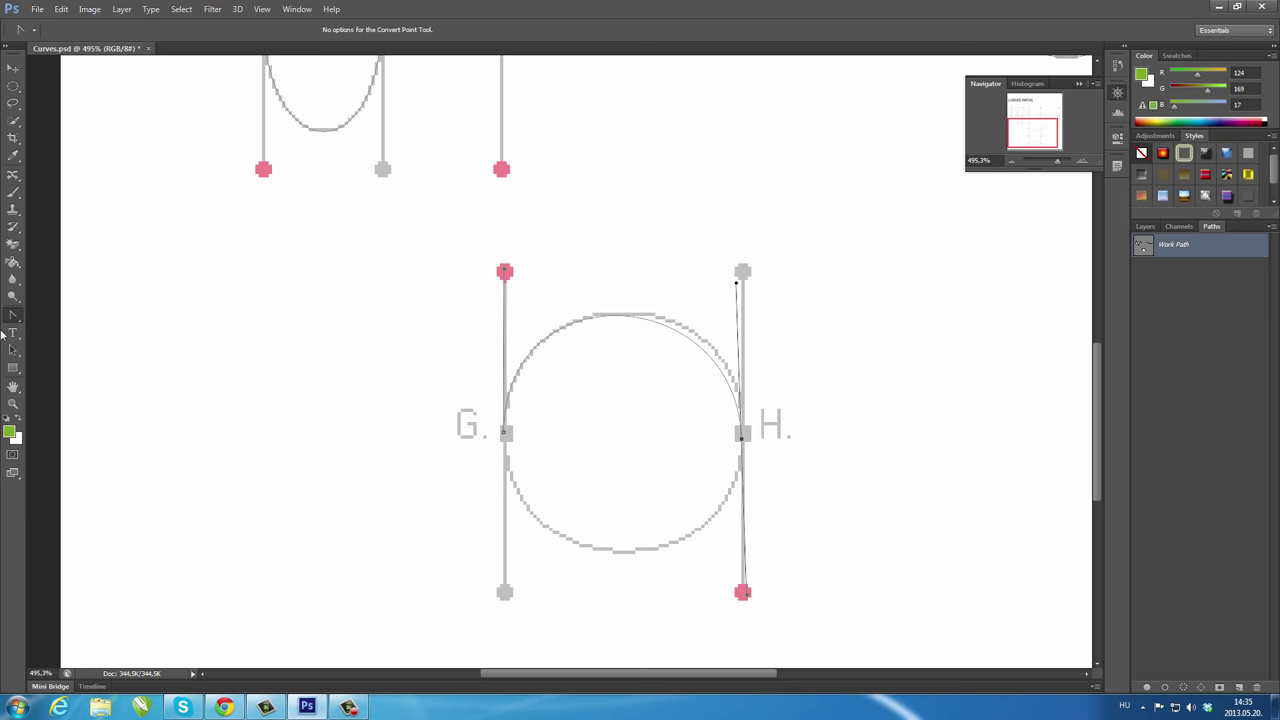
Step: With the Pen Tool, click G then H to add the circle's lower arc
right_click(21, 317)
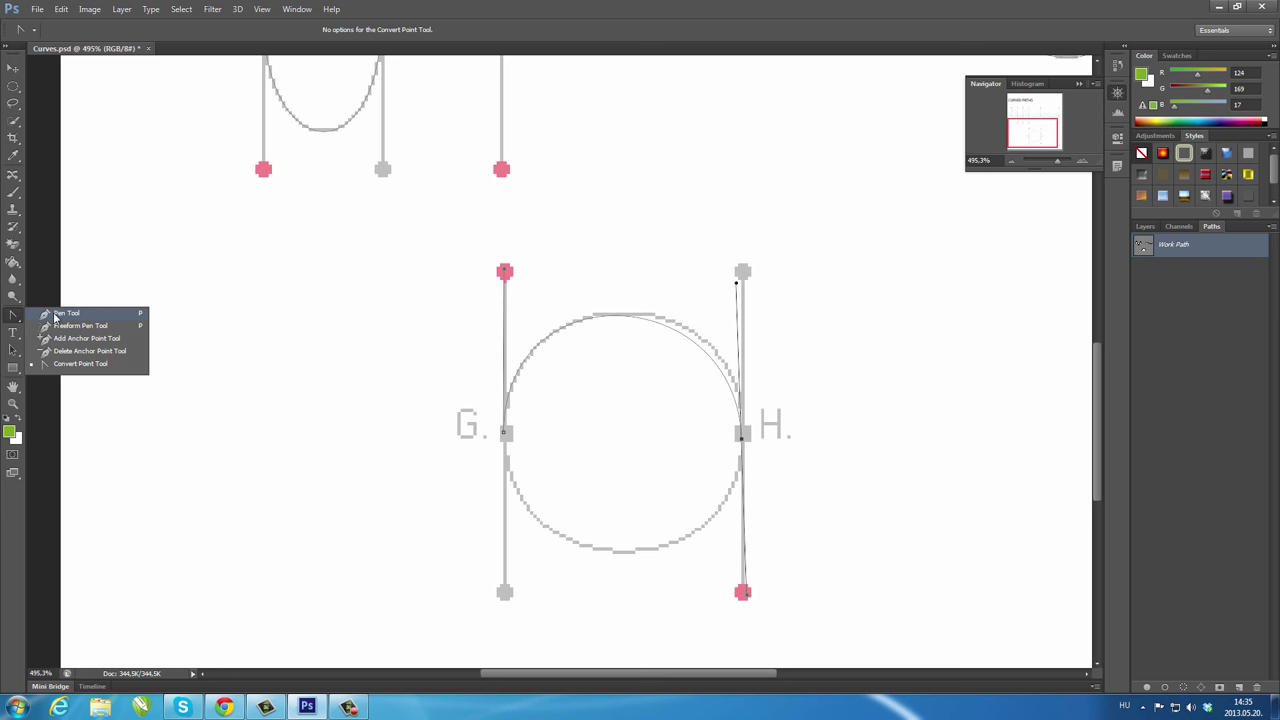
click(55, 316)
click(506, 436)
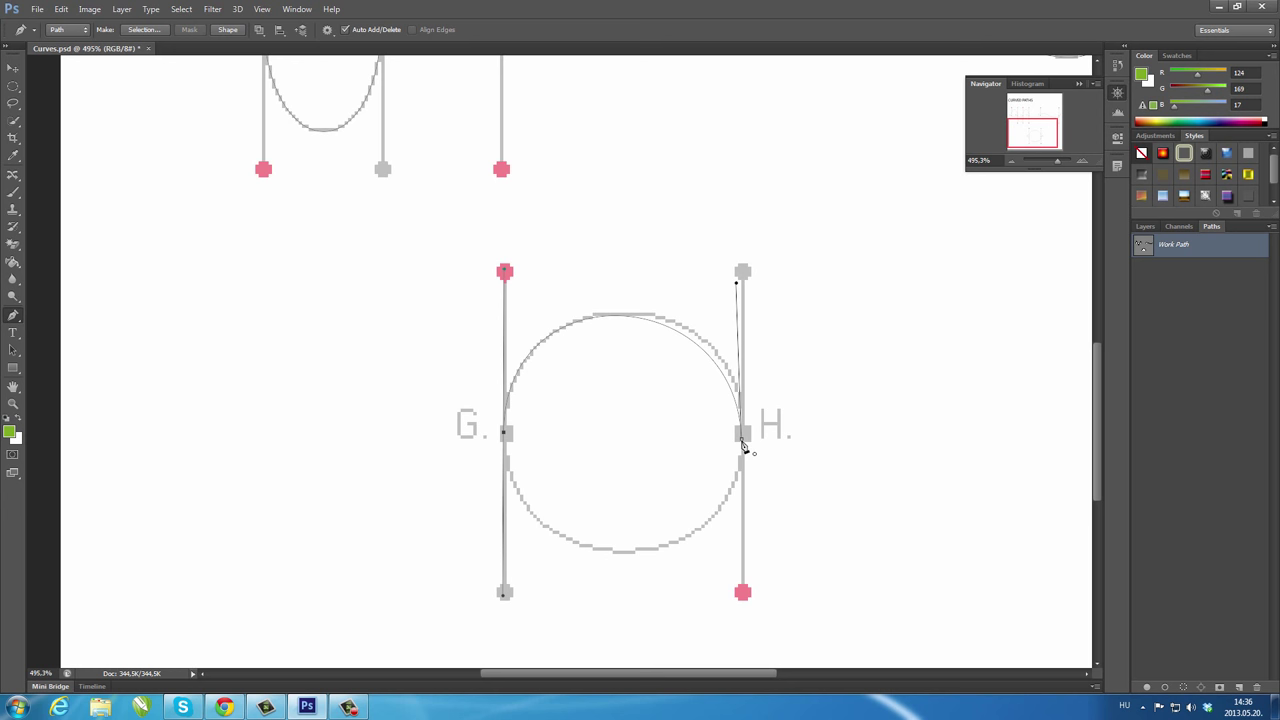
click(744, 447)
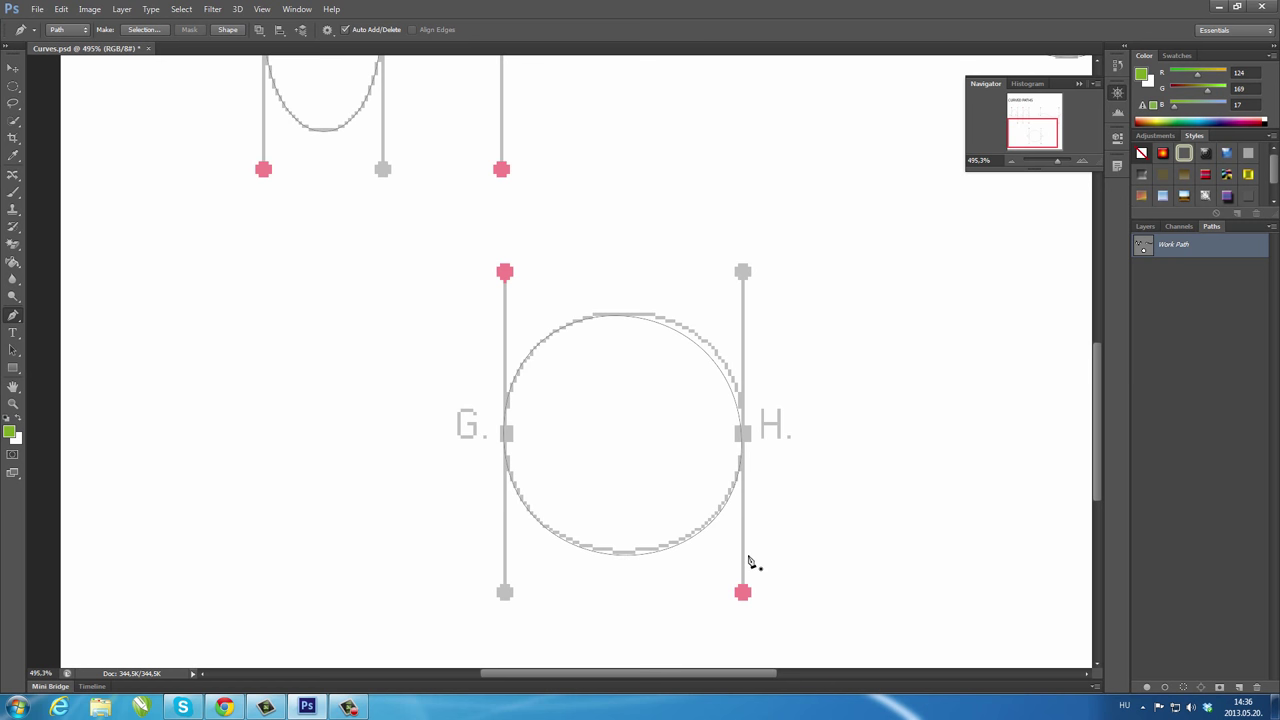
scroll(750, 561, up, 5)
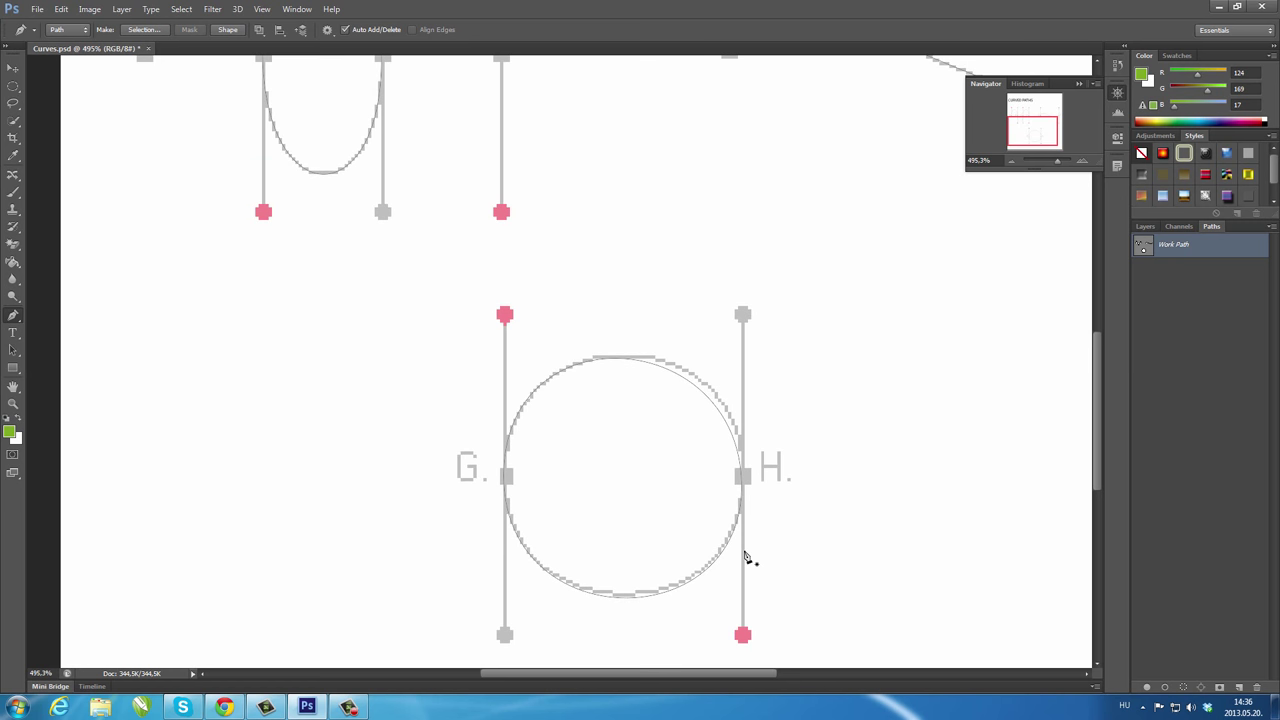
scroll(745, 557, up, 2)
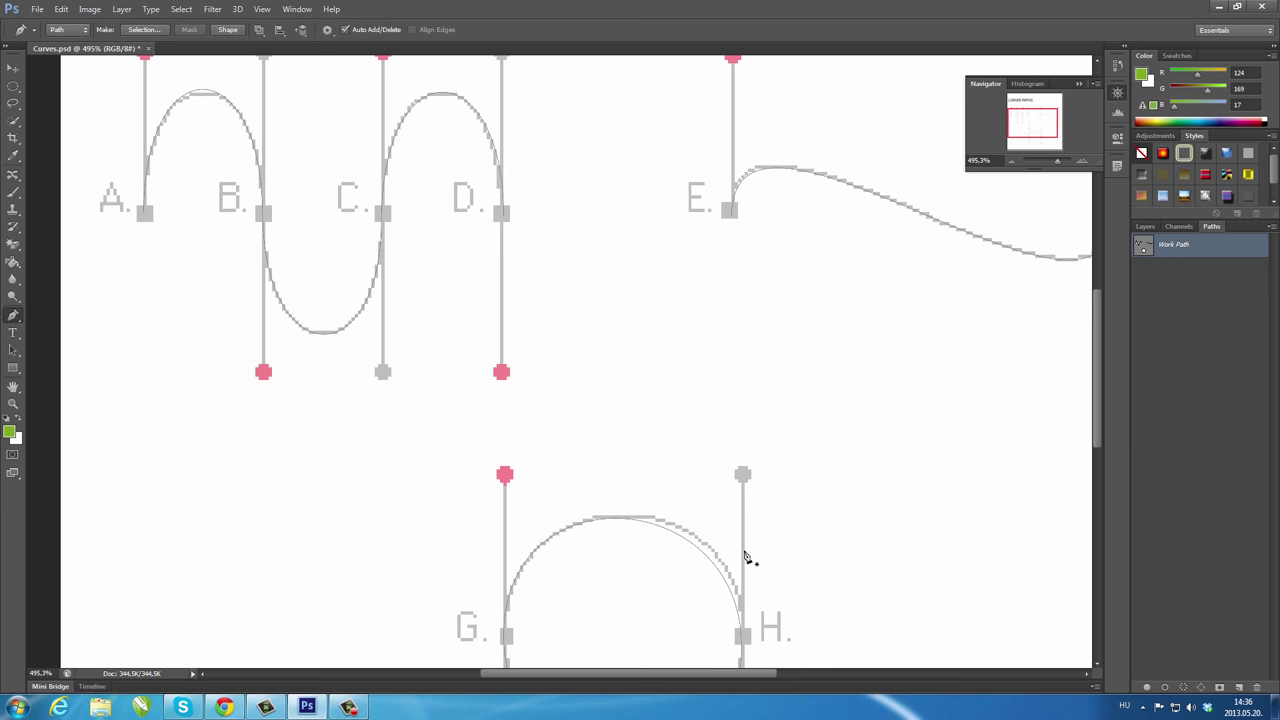
scroll(745, 558, down, 2)
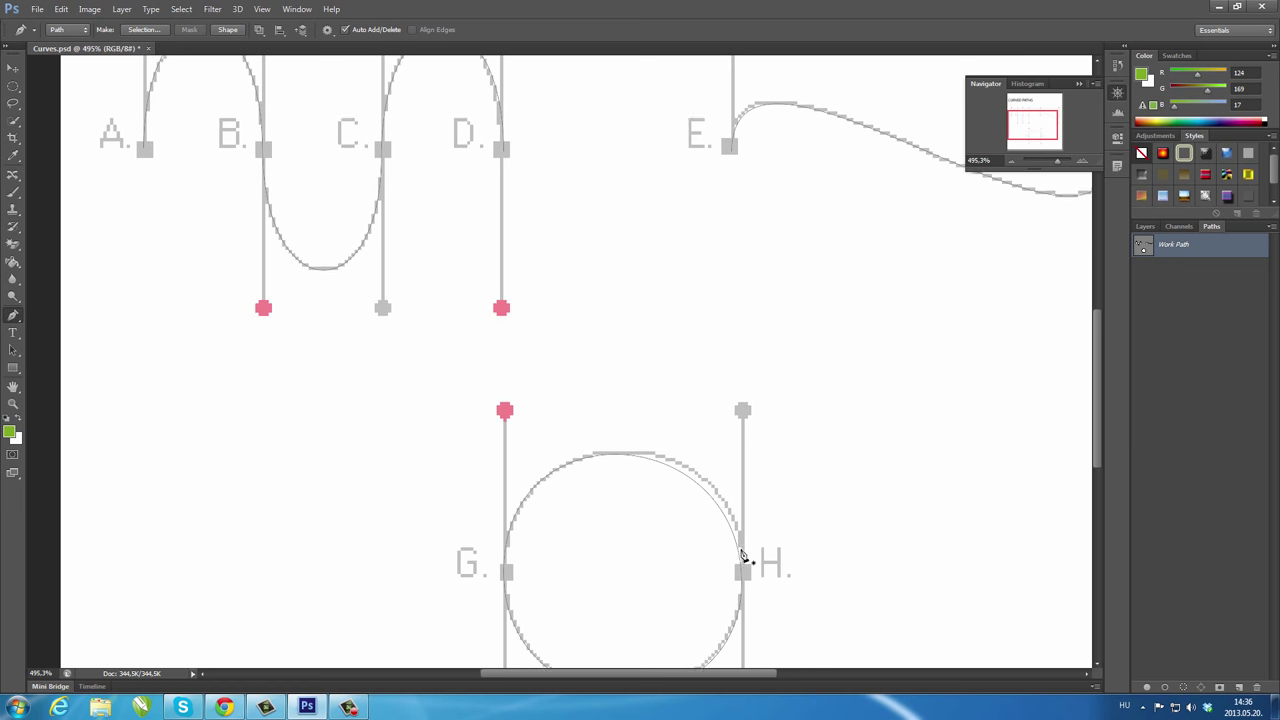
scroll(745, 558, down, 2)
scroll(745, 558, up, 1)
scroll(745, 558, up, 2)
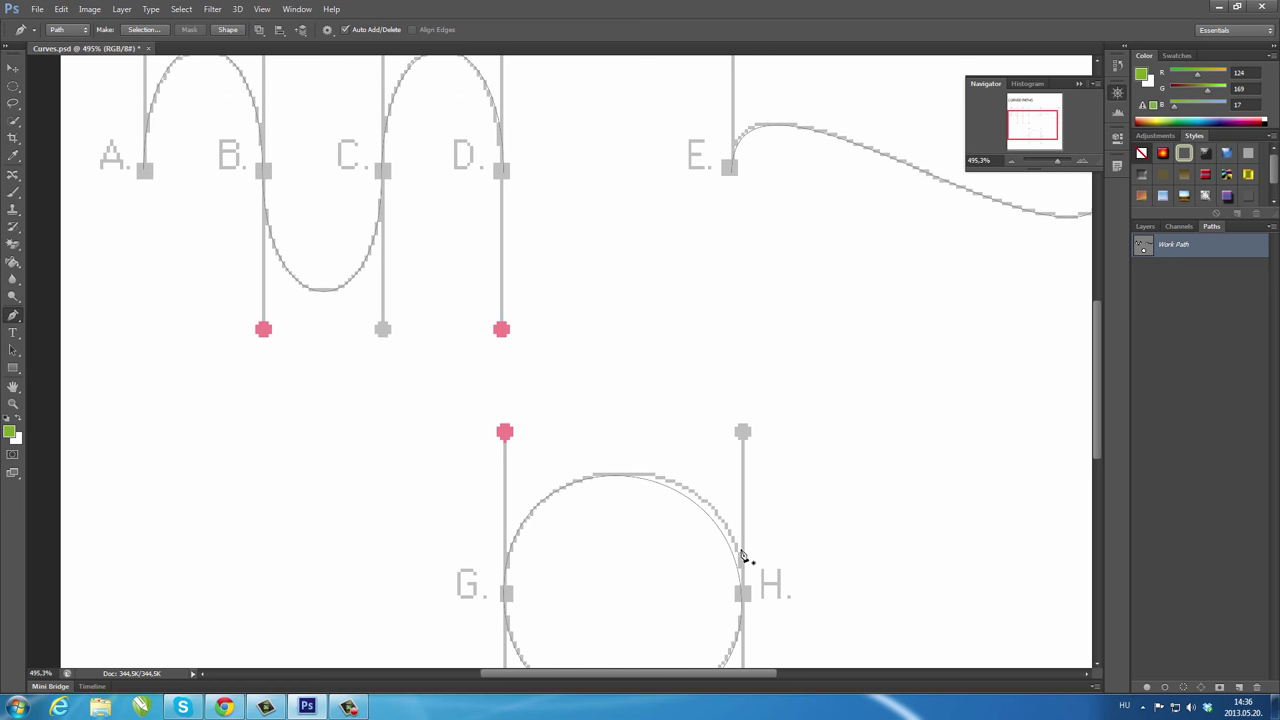
scroll(745, 558, up, 1)
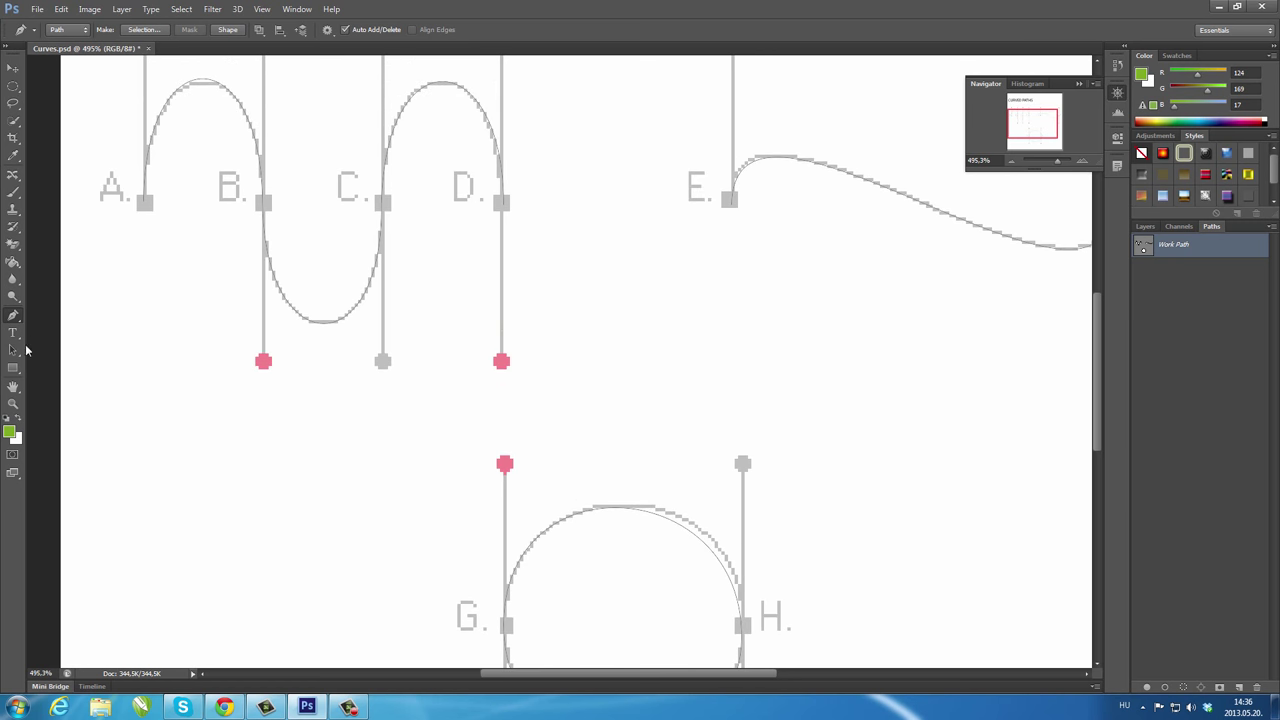
Step: Add an anchor at the bottom of the B–C curve and delete the anchor at D
click(9, 320)
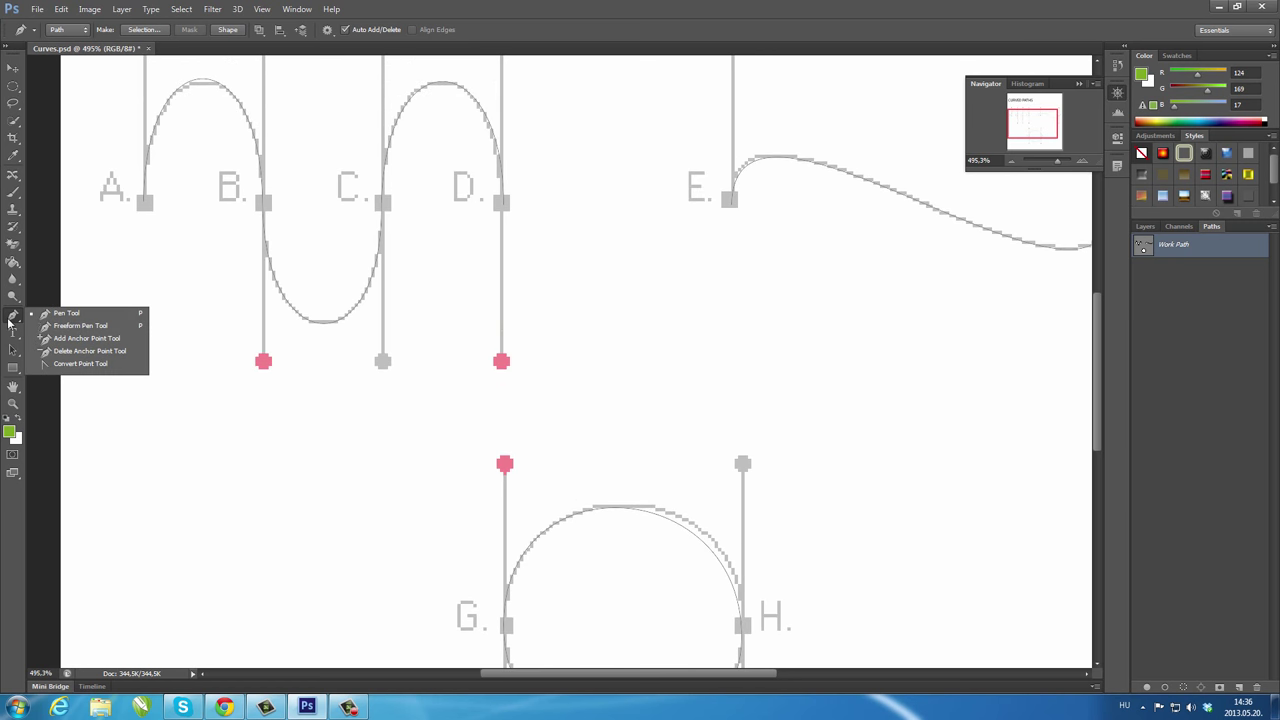
click(67, 339)
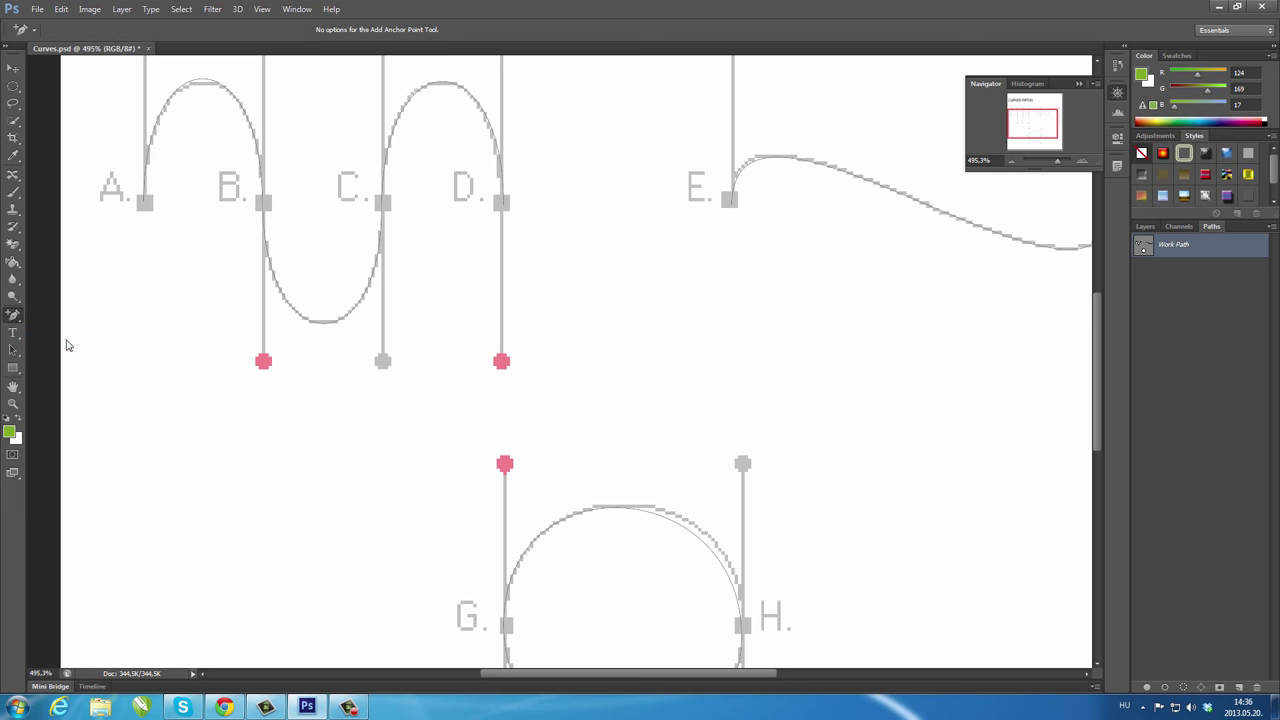
click(326, 323)
drag(13, 312, 75, 358)
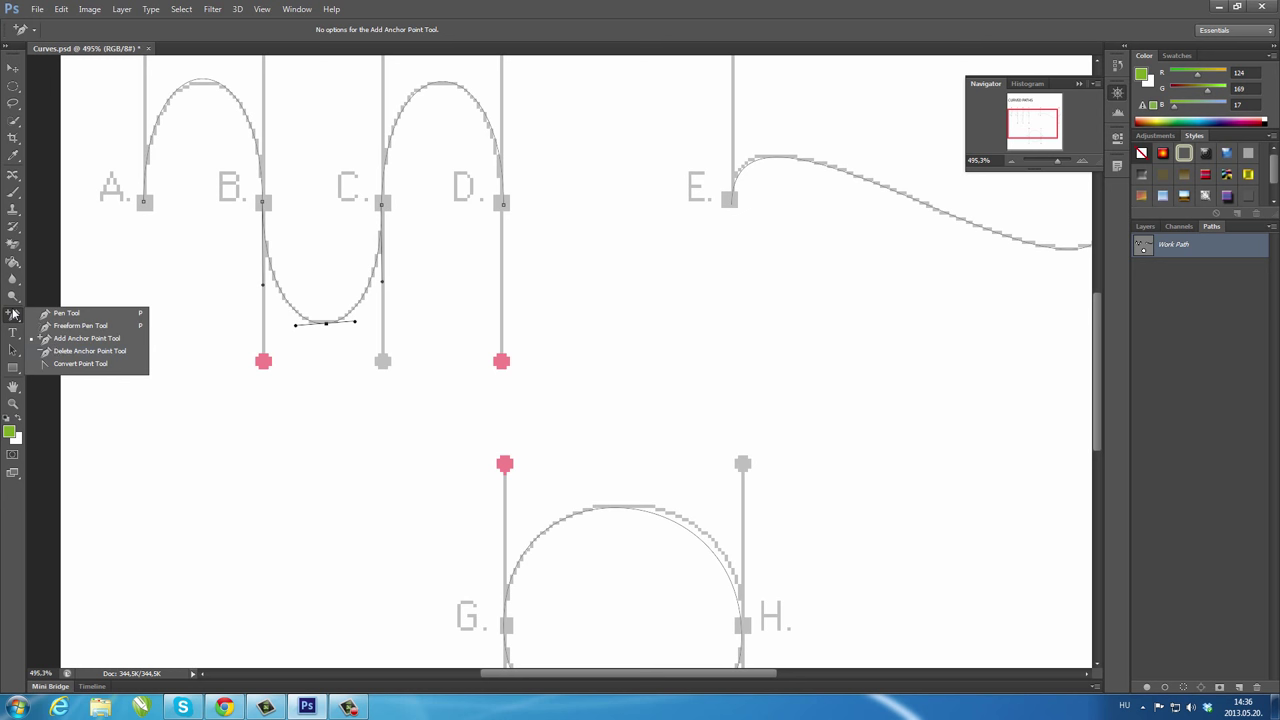
click(503, 205)
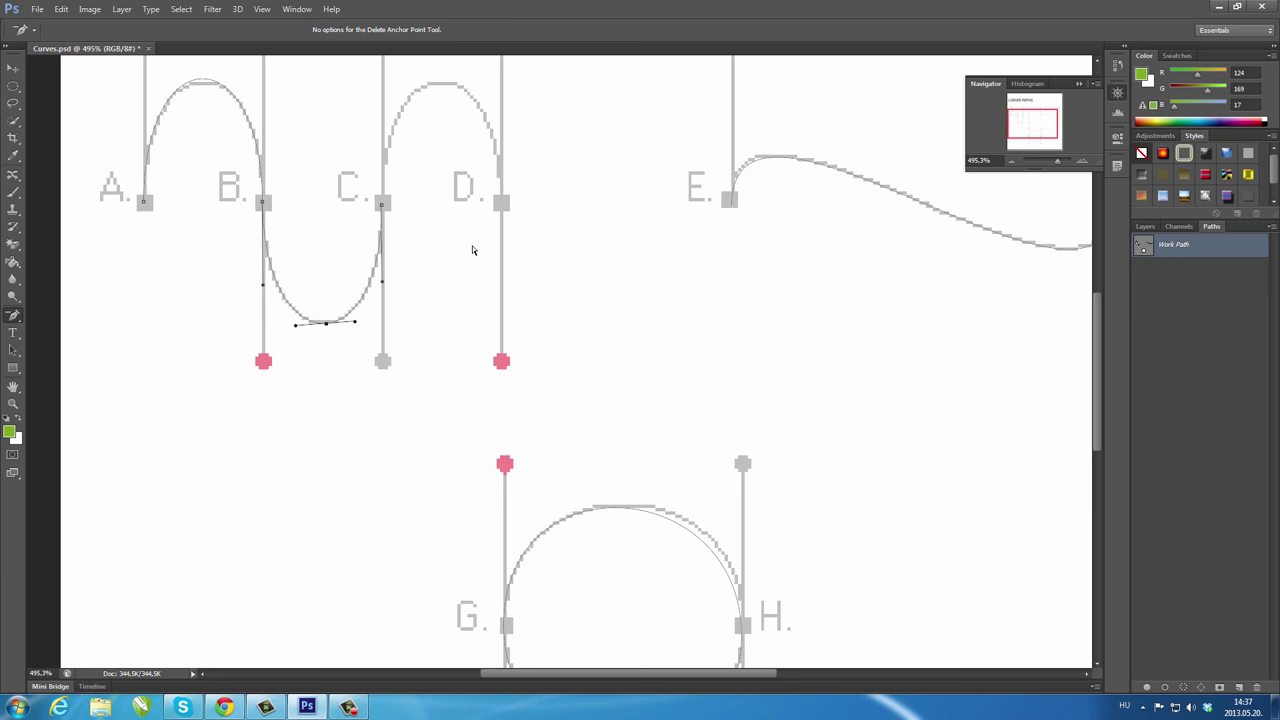
Step: Scroll down and back up to review the traced curves A–E
scroll(472, 245, down, 2)
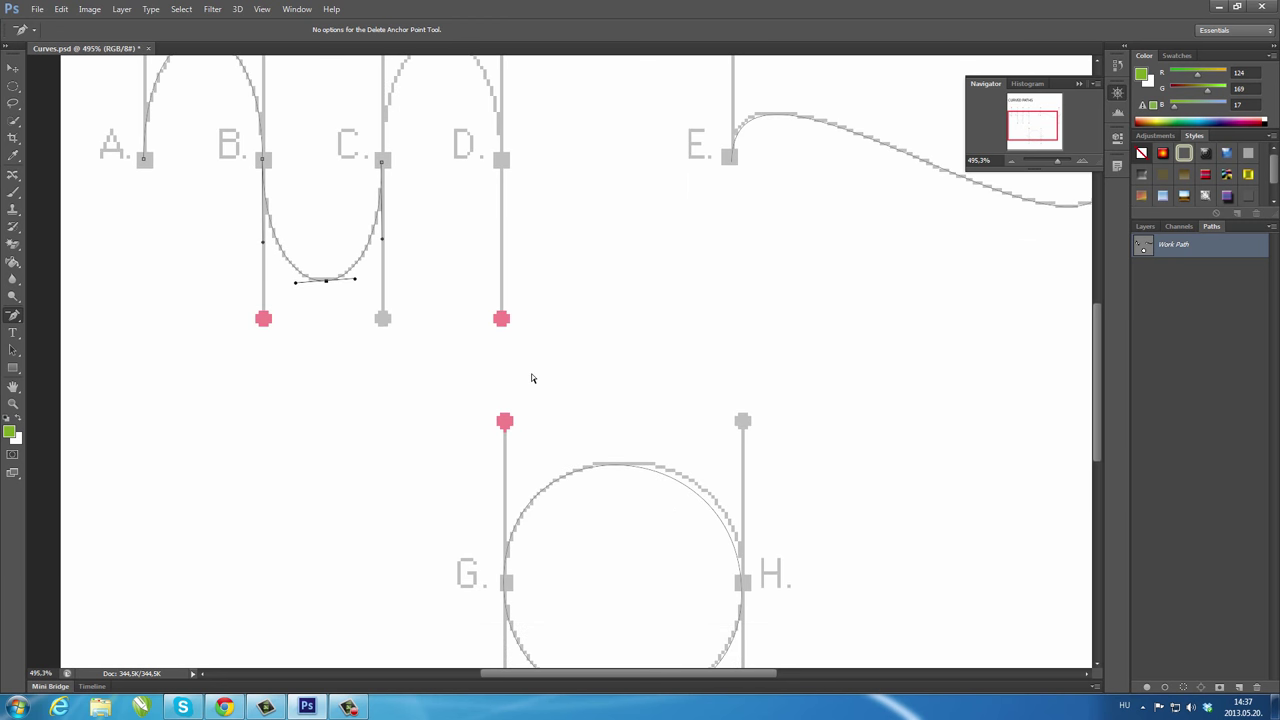
scroll(531, 373, down, 2)
scroll(531, 378, down, 2)
scroll(531, 378, down, 2)
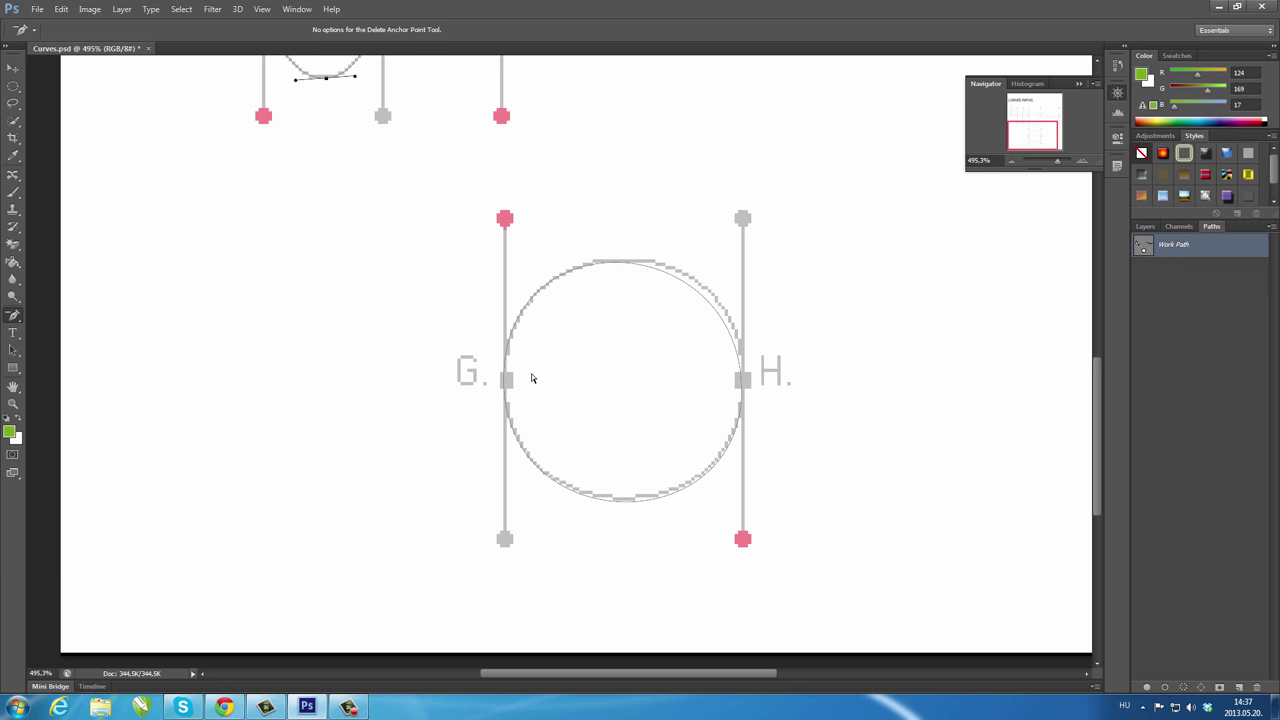
scroll(531, 378, up, 1)
scroll(531, 378, up, 1)
scroll(531, 378, up, 1)
scroll(531, 378, up, 2)
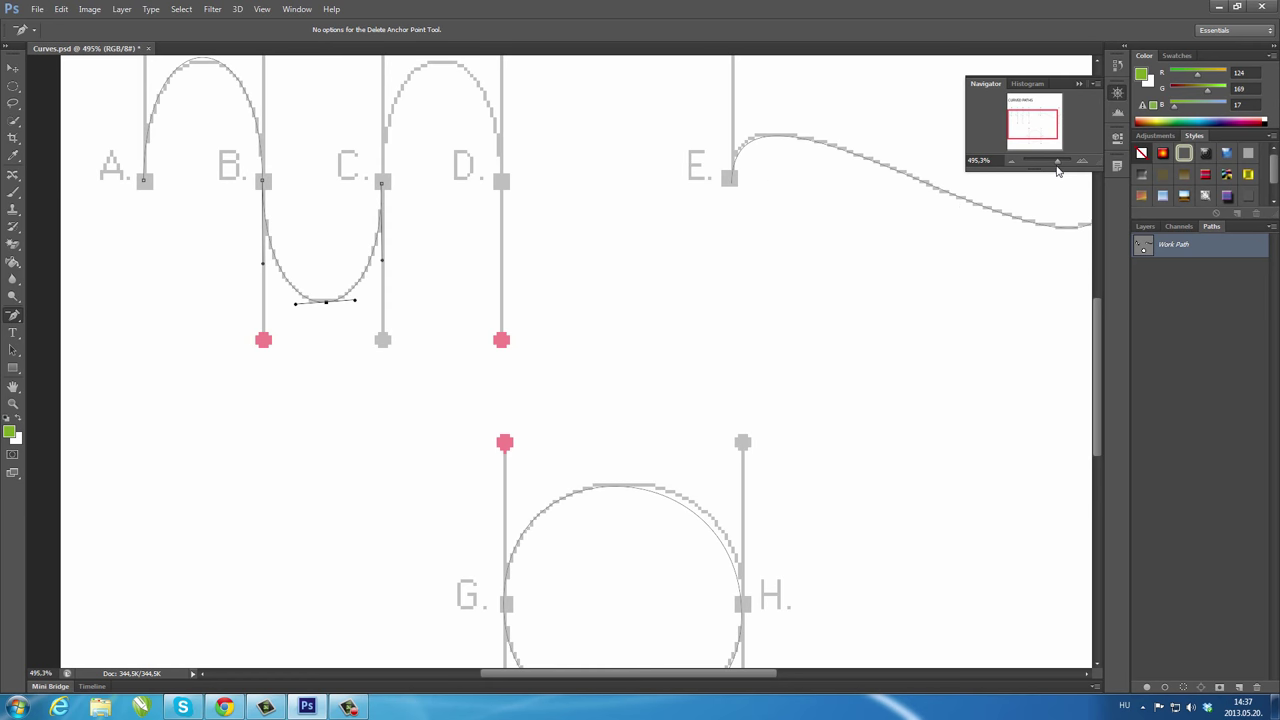
Step: Zoom out and delete anchors A, B, C, the bottom anchor, D, E and F
drag(1057, 162, 1054, 164)
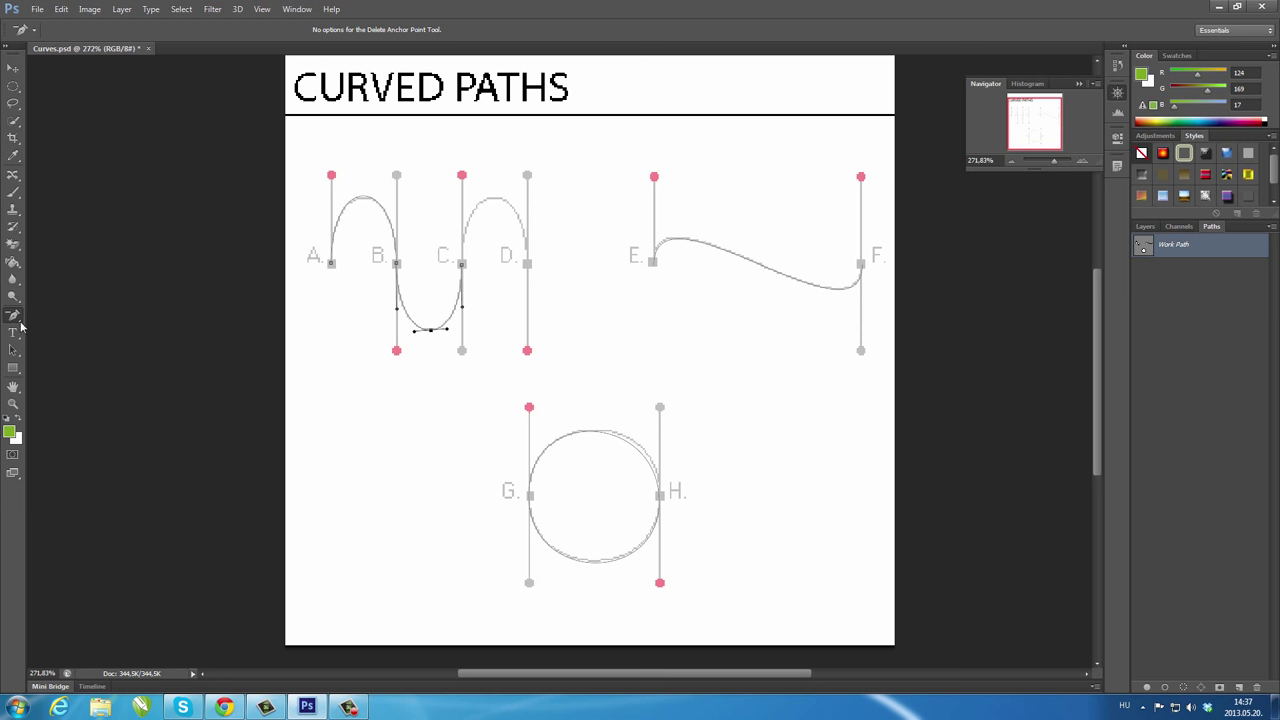
click(331, 263)
click(397, 264)
click(461, 264)
click(432, 333)
click(655, 262)
click(655, 265)
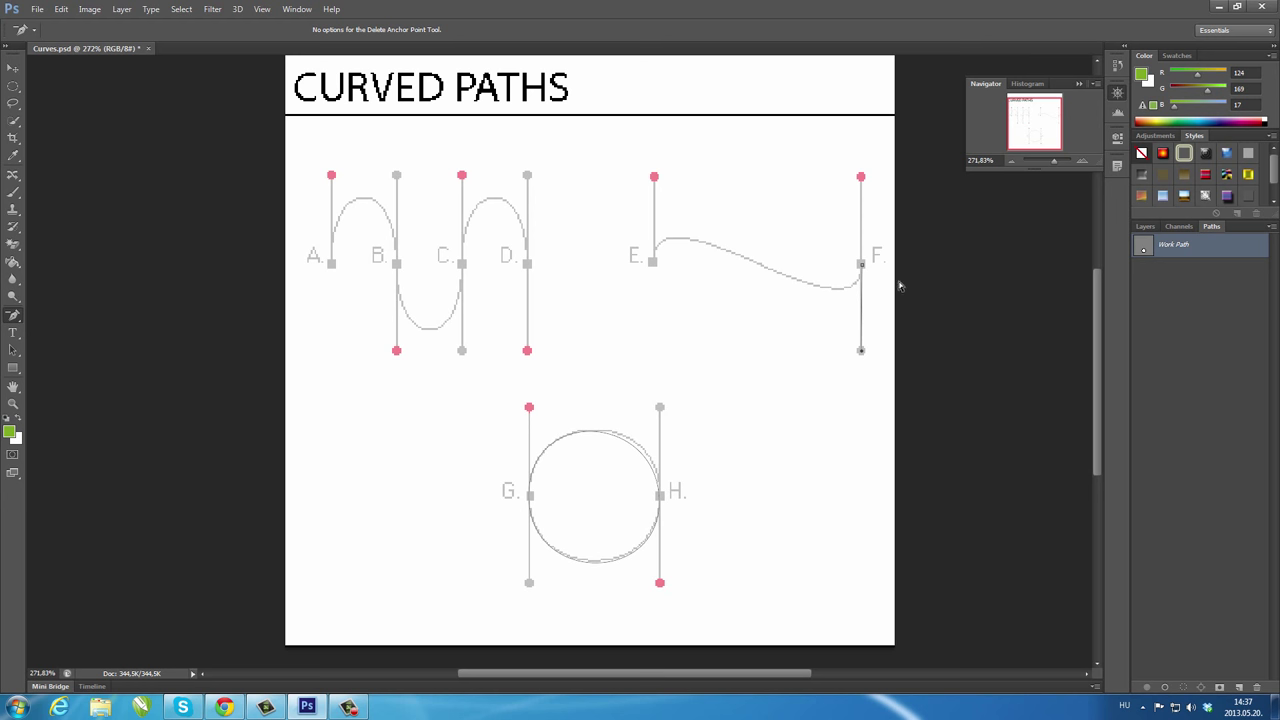
click(860, 265)
double_click(1159, 250)
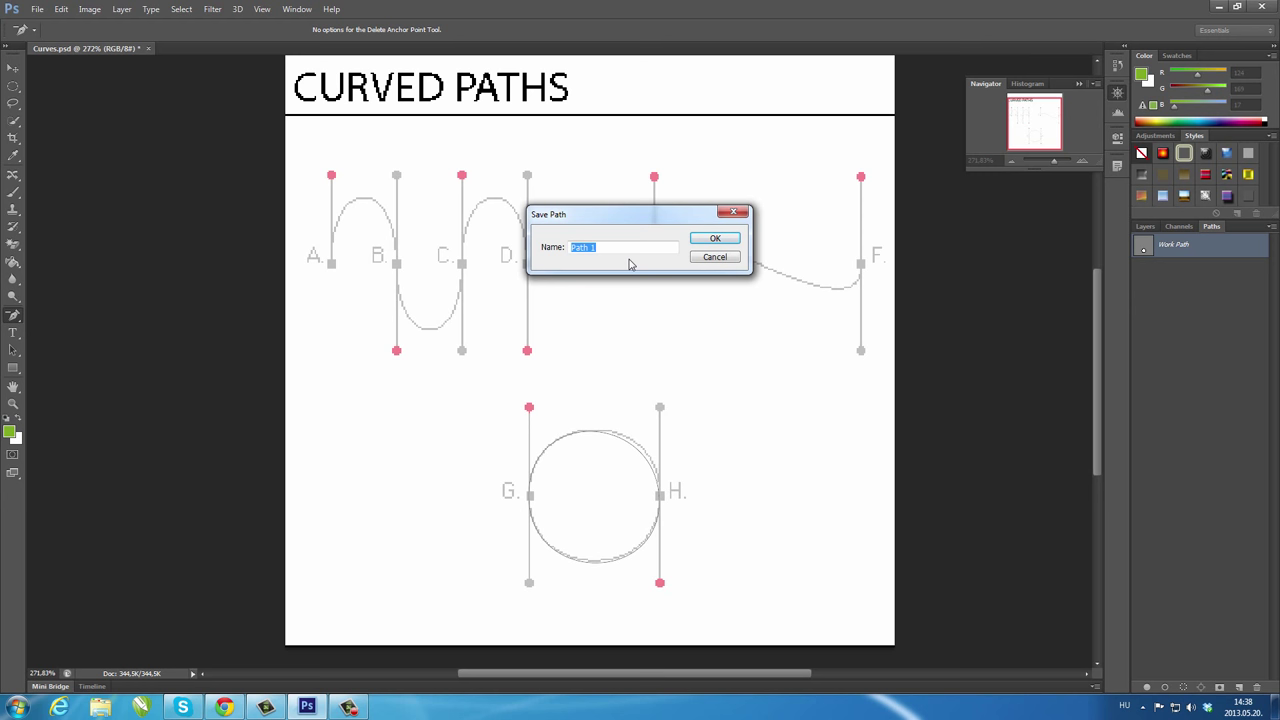
click(723, 258)
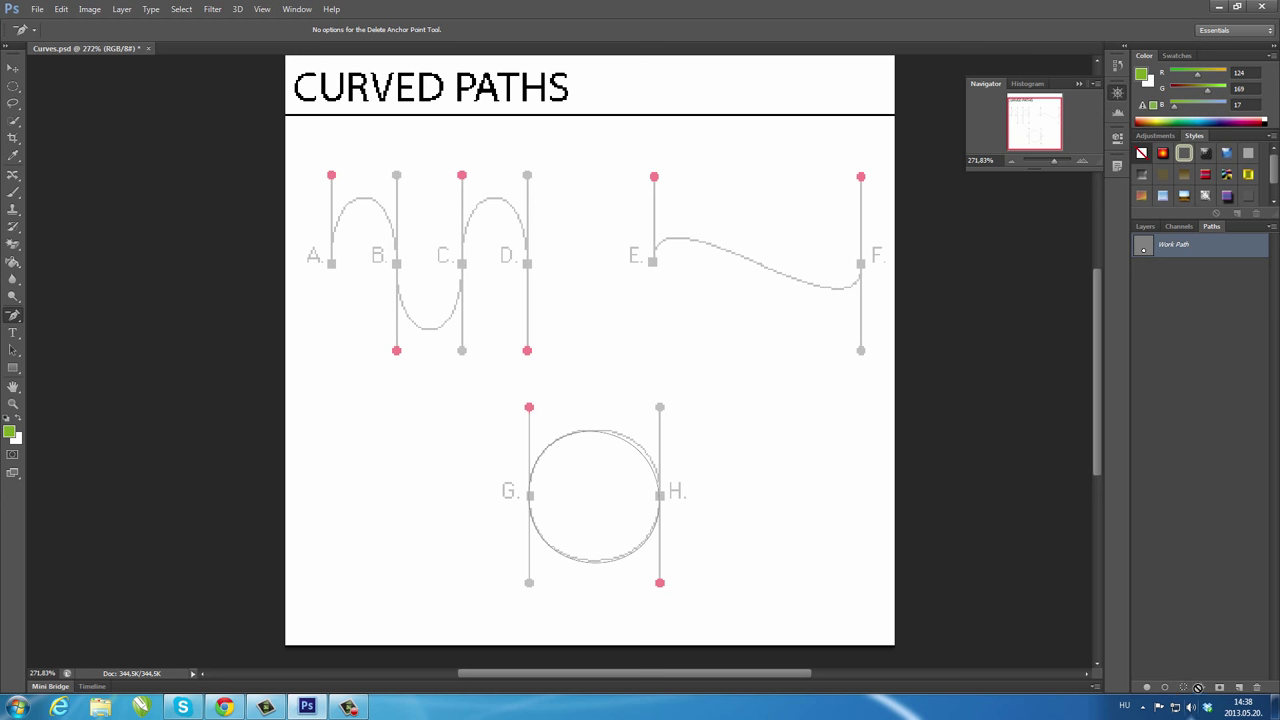
click(1183, 687)
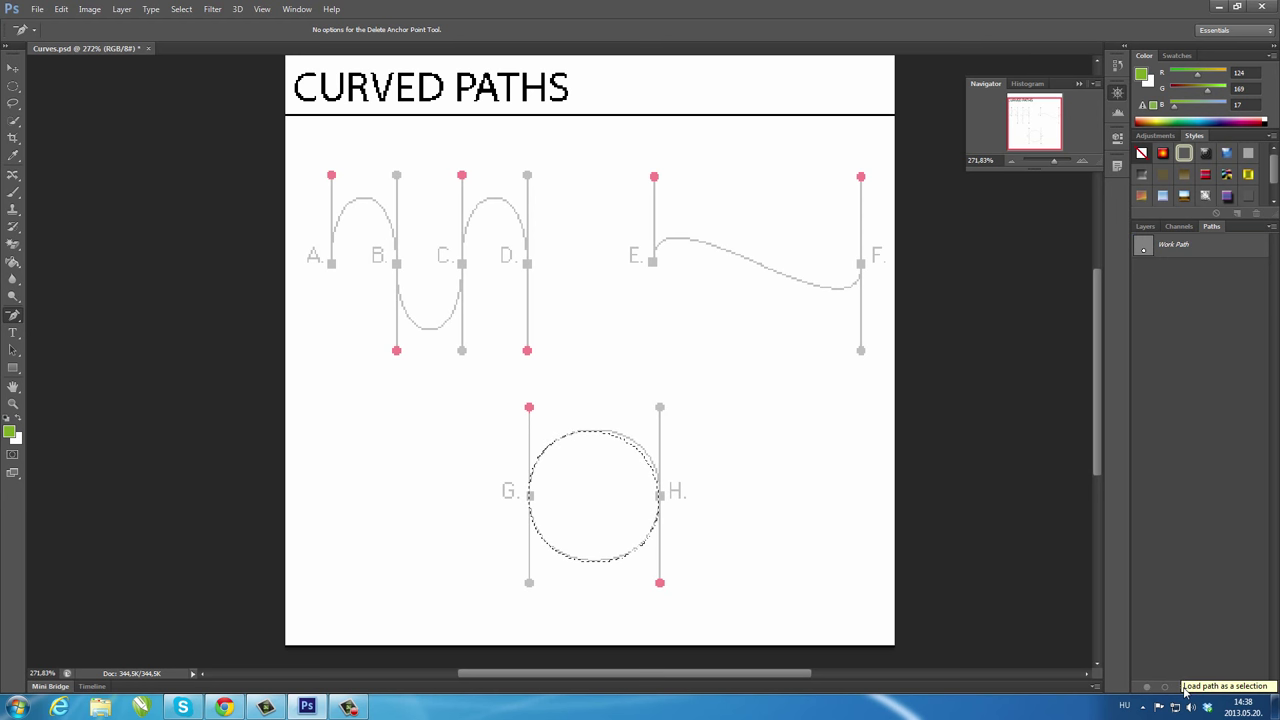
key(ctrl+d)
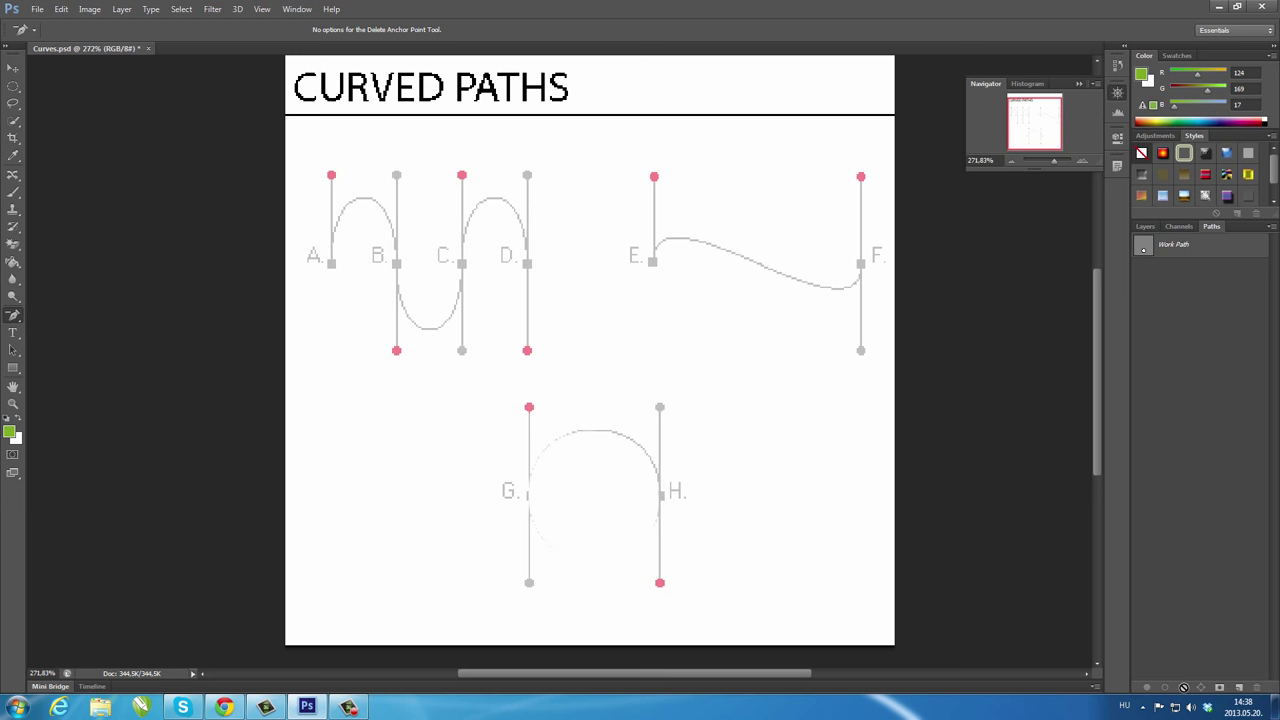
click(1183, 687)
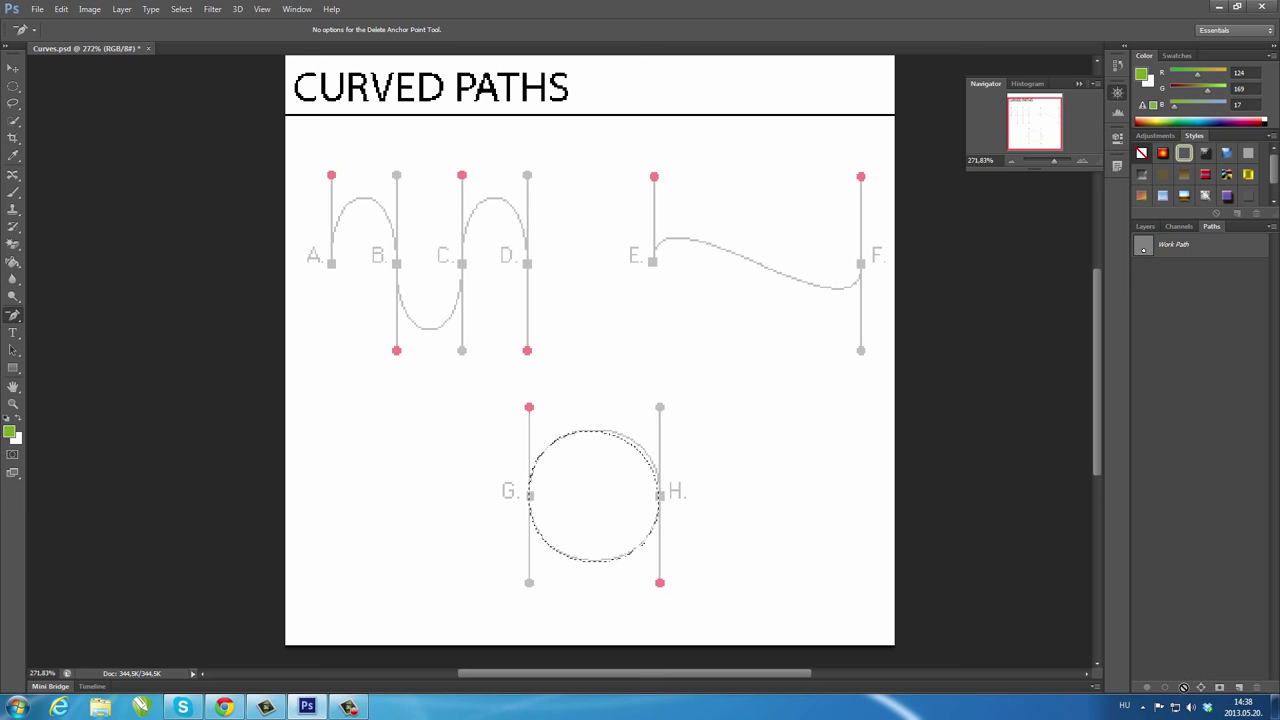
right_click(563, 494)
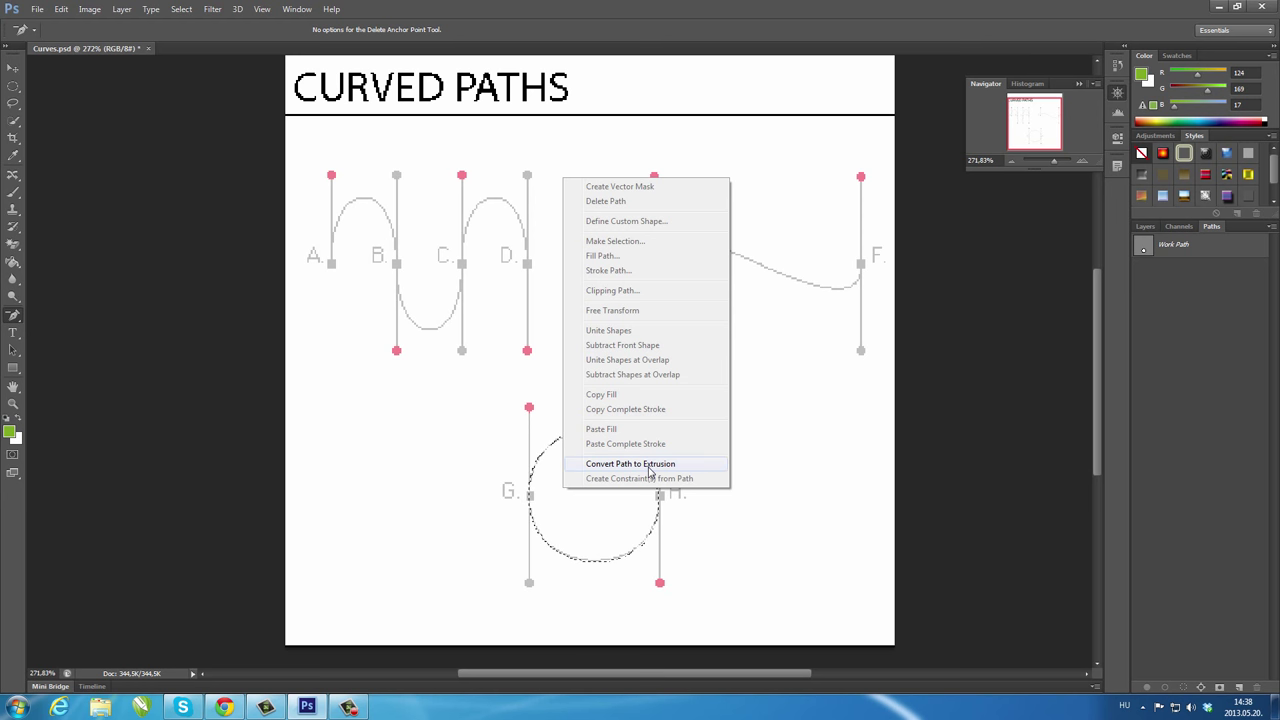
click(650, 464)
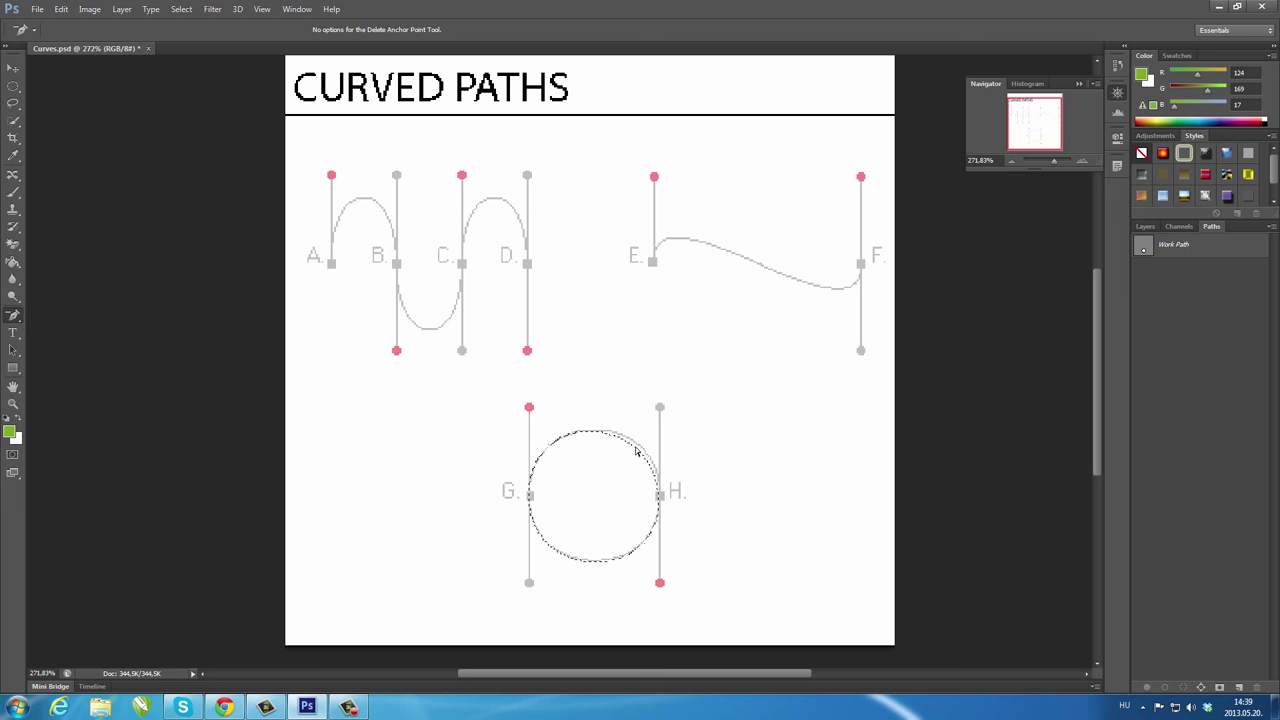
drag(607, 453, 719, 432)
click(13, 68)
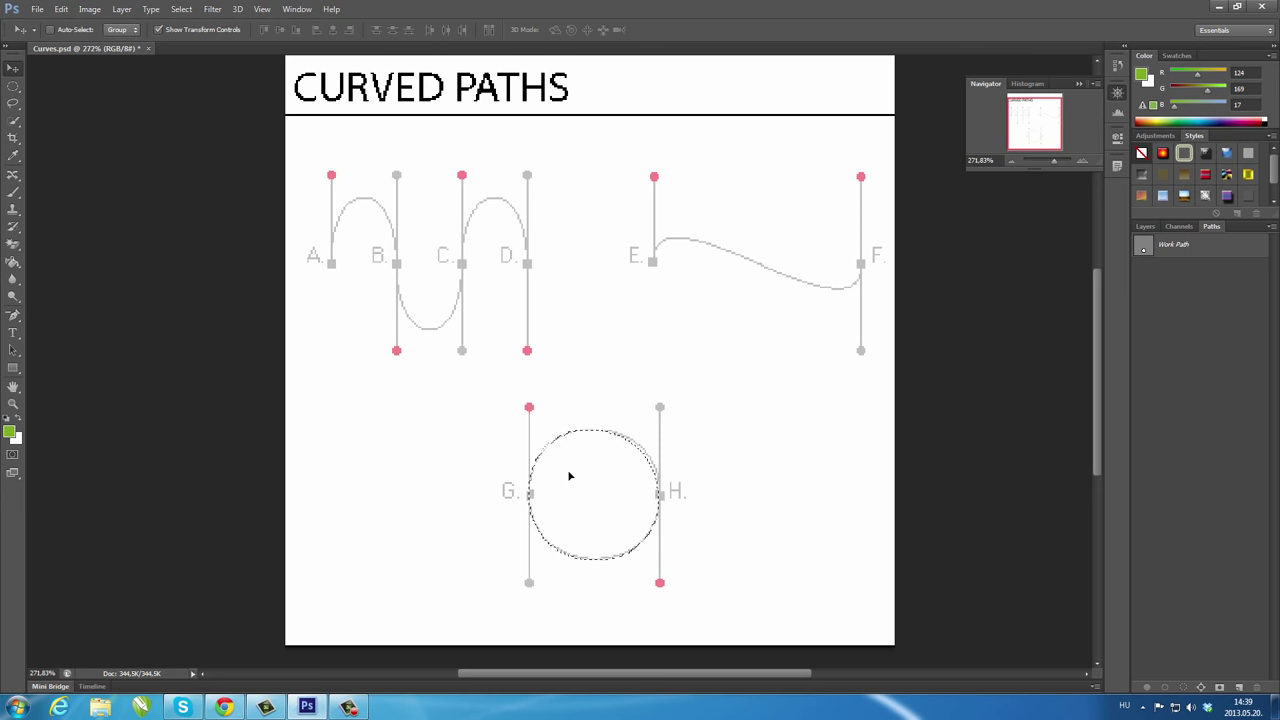
mouse_move(571, 474)
mouse_down()
mouse_move(715, 411)
mouse_move(711, 365)
mouse_up()
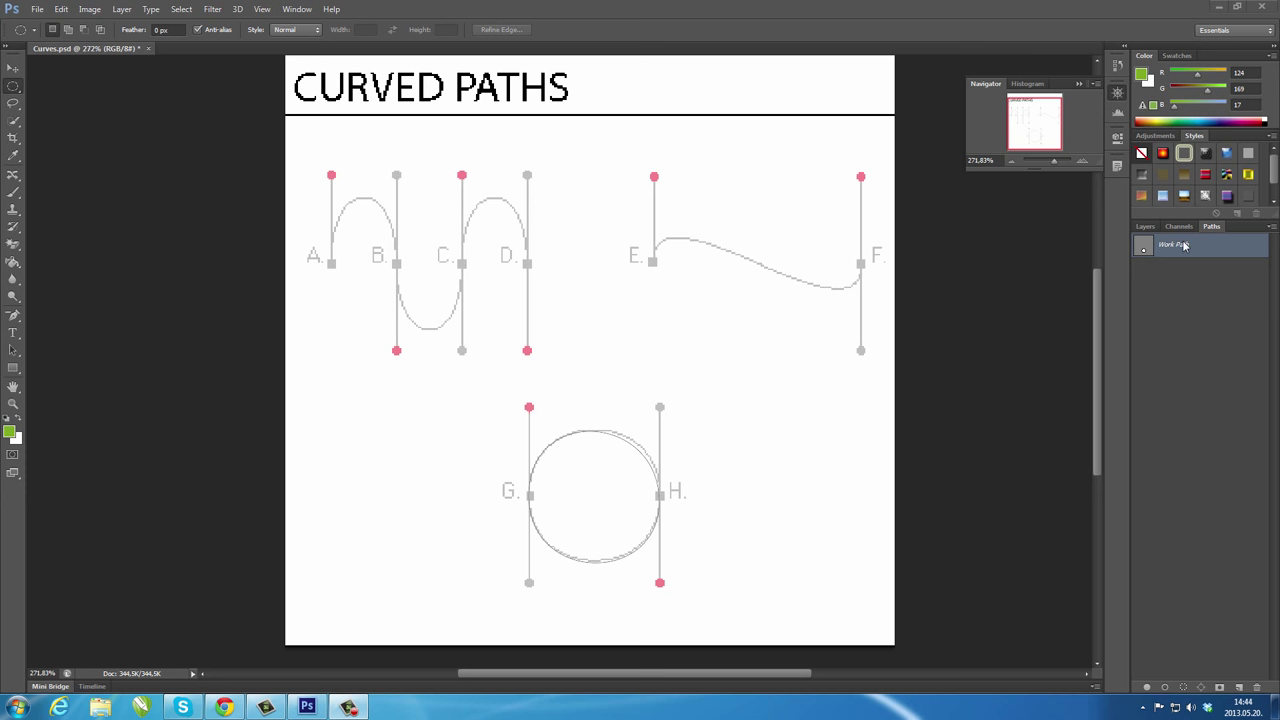
Step: Load the G–H circle path as a selection and change its Feather Radius from 10 to 5 pixels
click(1183, 687)
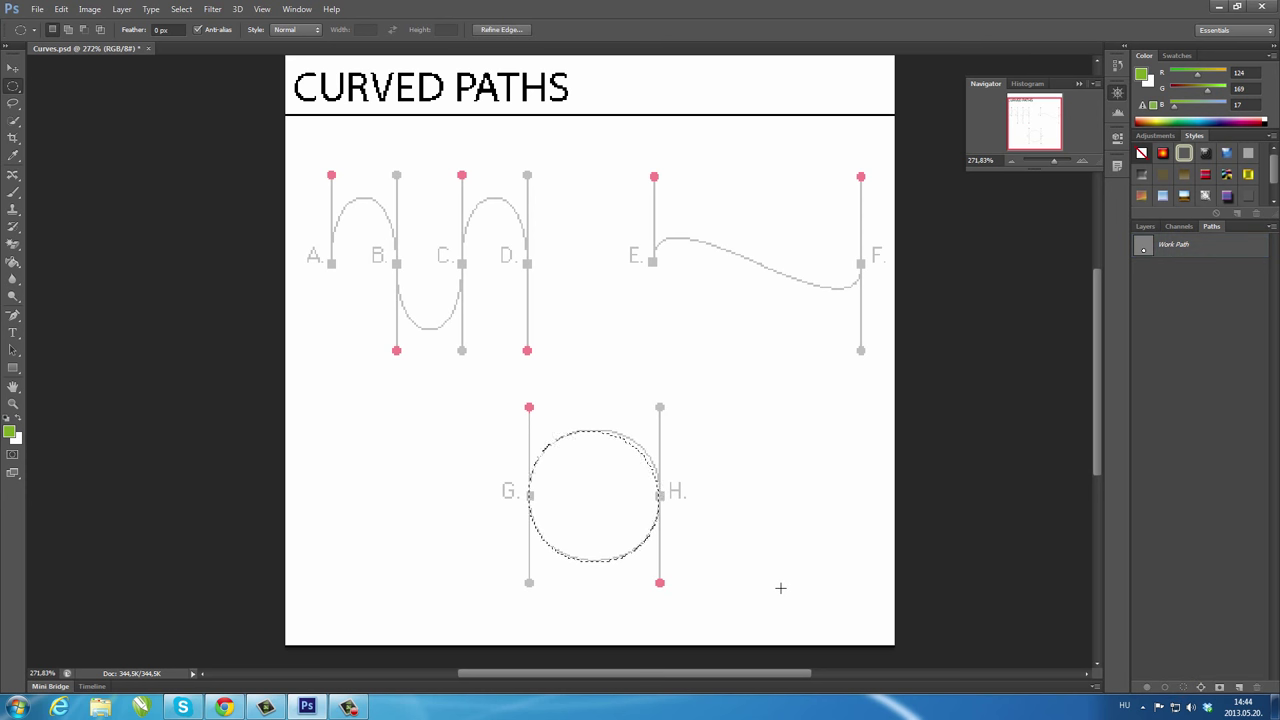
right_click(592, 496)
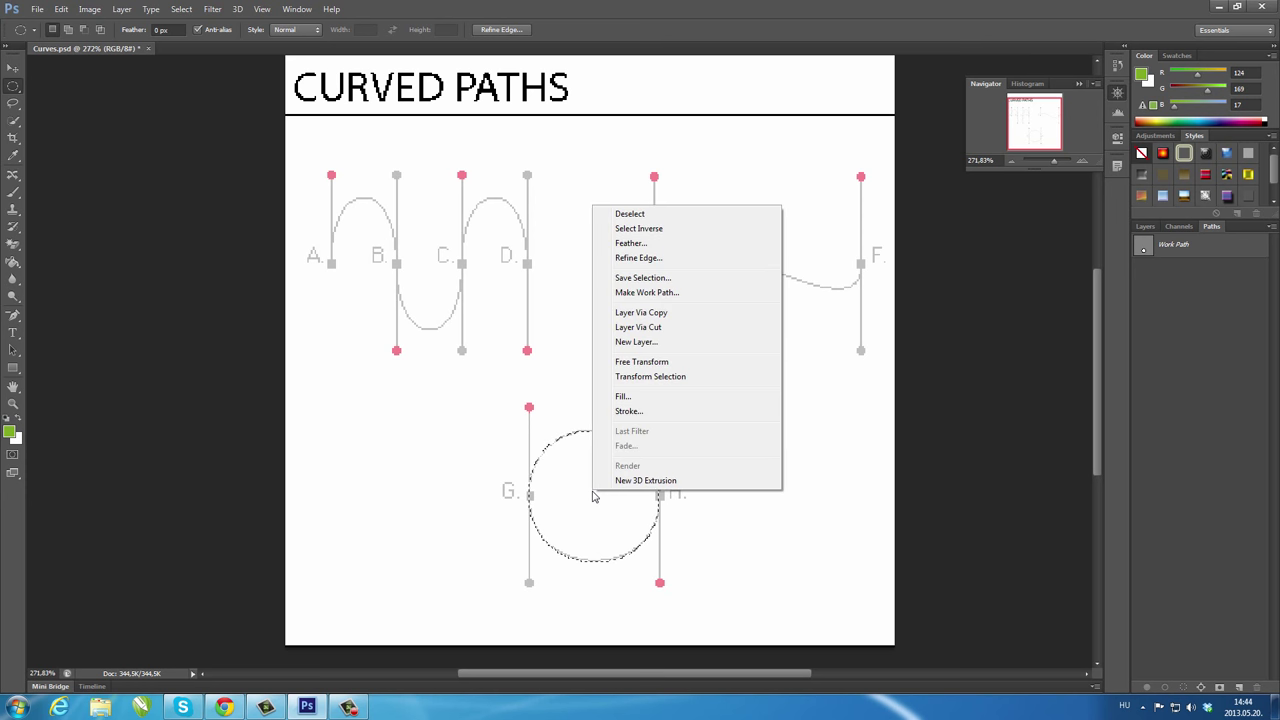
click(643, 246)
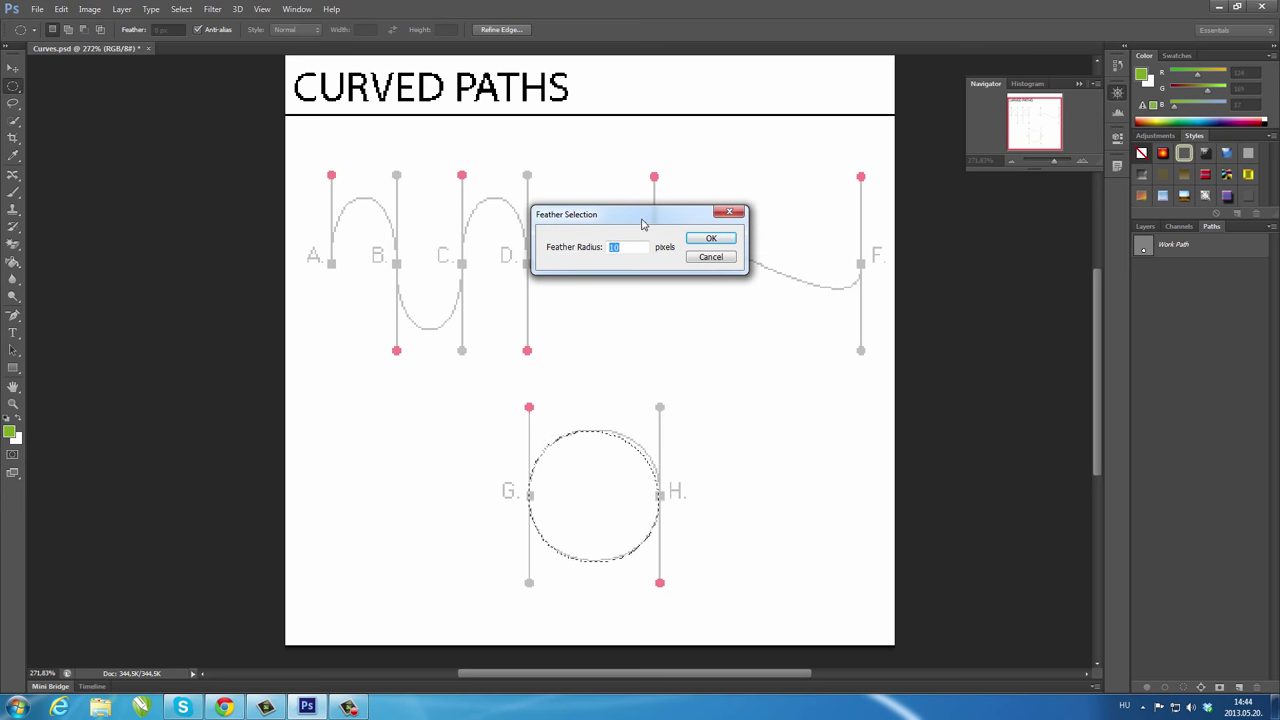
drag(643, 222, 796, 382)
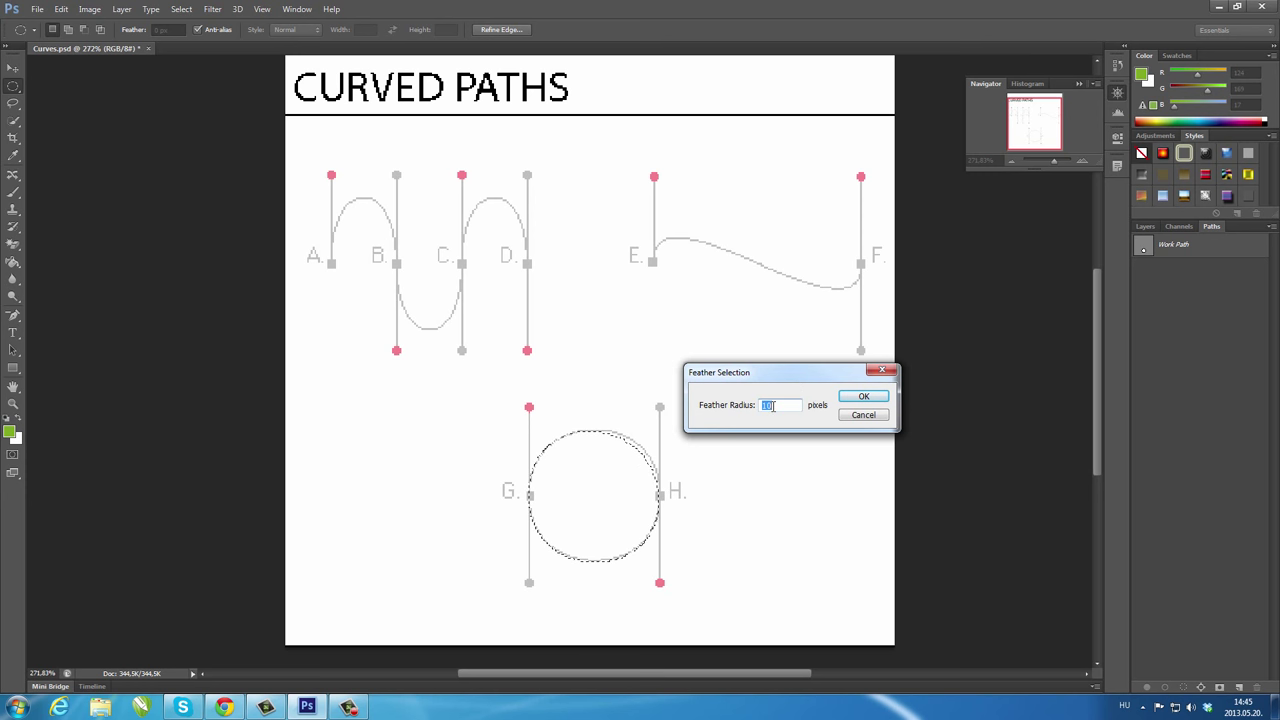
click(767, 408)
key(BackSpace)
key(BackSpace)
text(5)
click(863, 396)
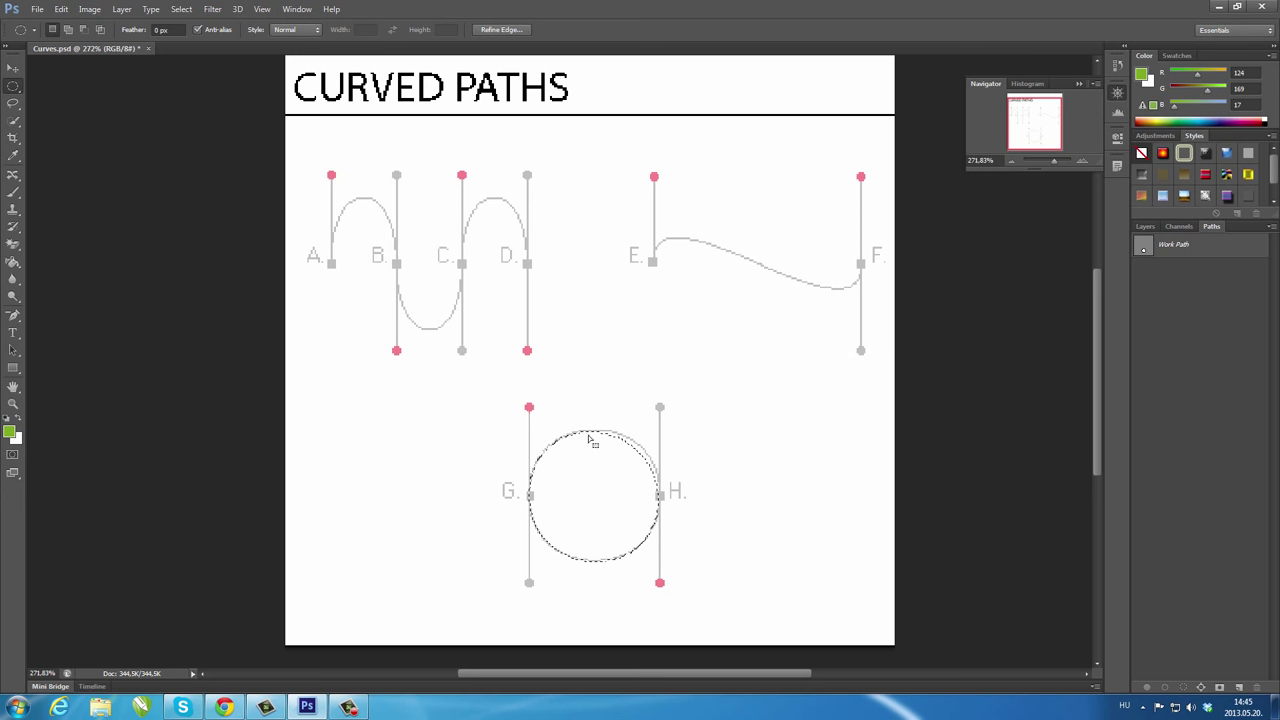
Step: Apply another Feather to the circle selection, replacing radius 5 with 15 pixels
right_click(597, 494)
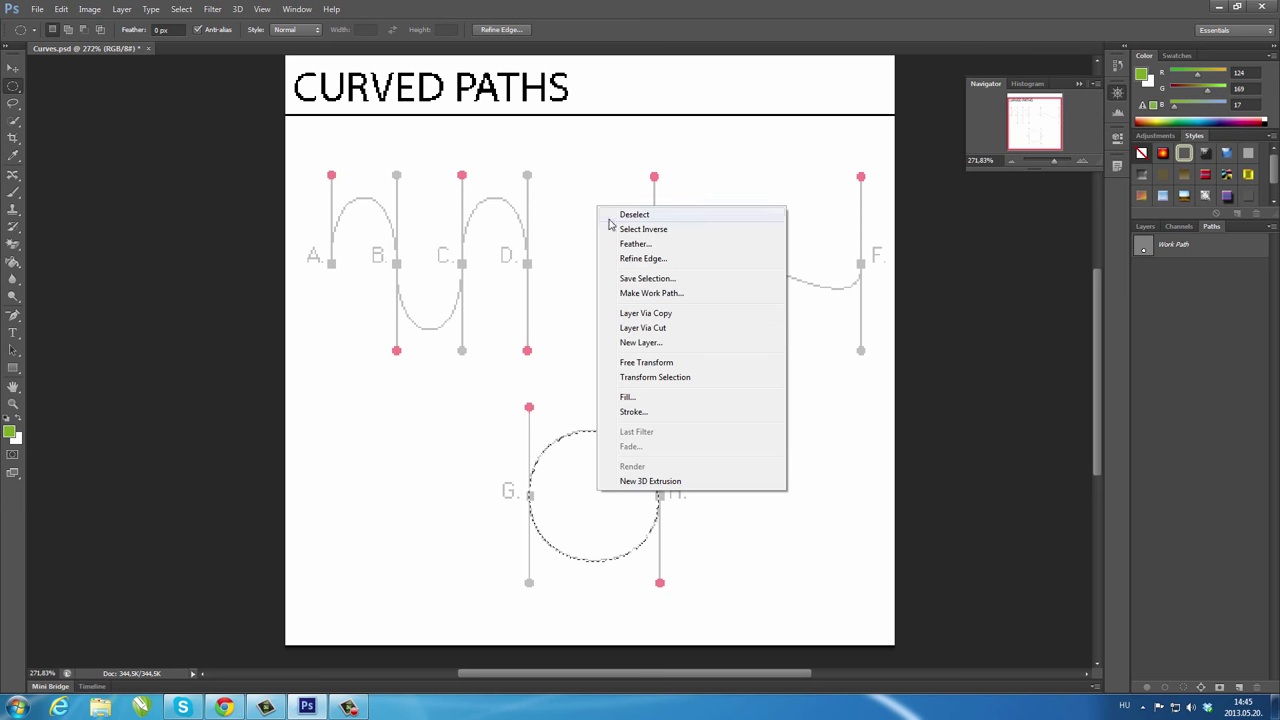
click(636, 243)
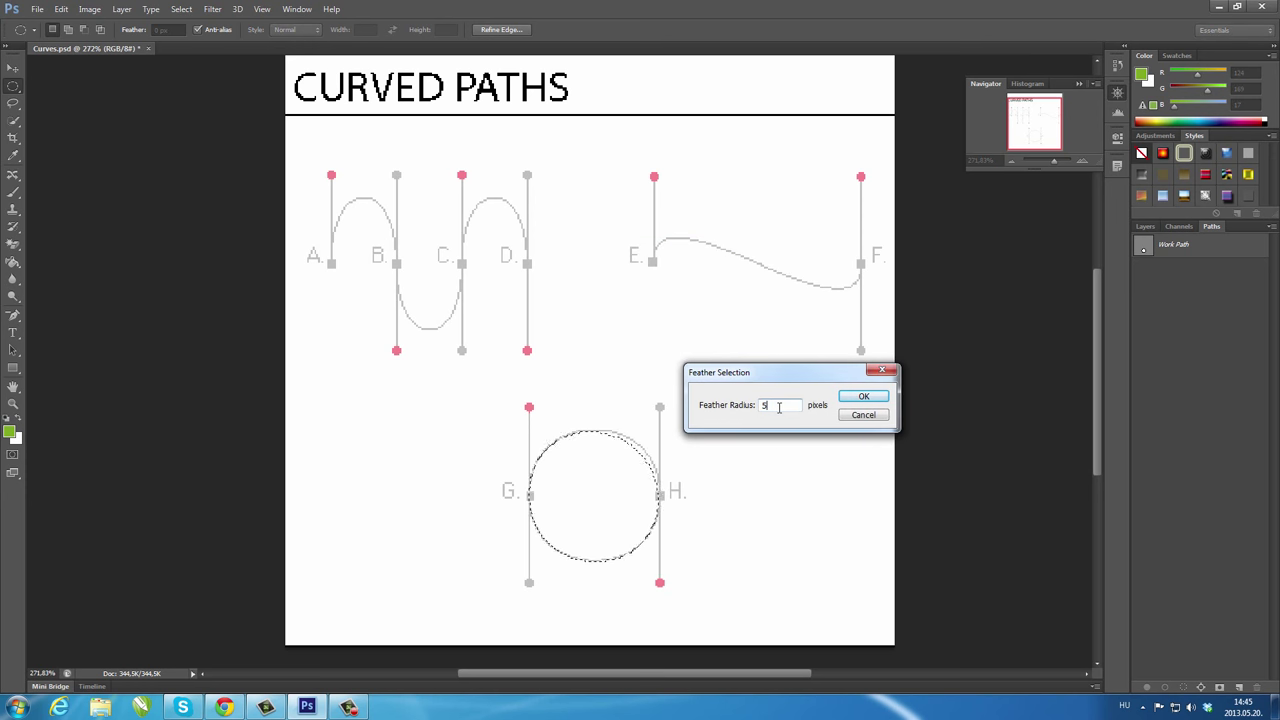
key(BackSpace)
text(15)
click(864, 398)
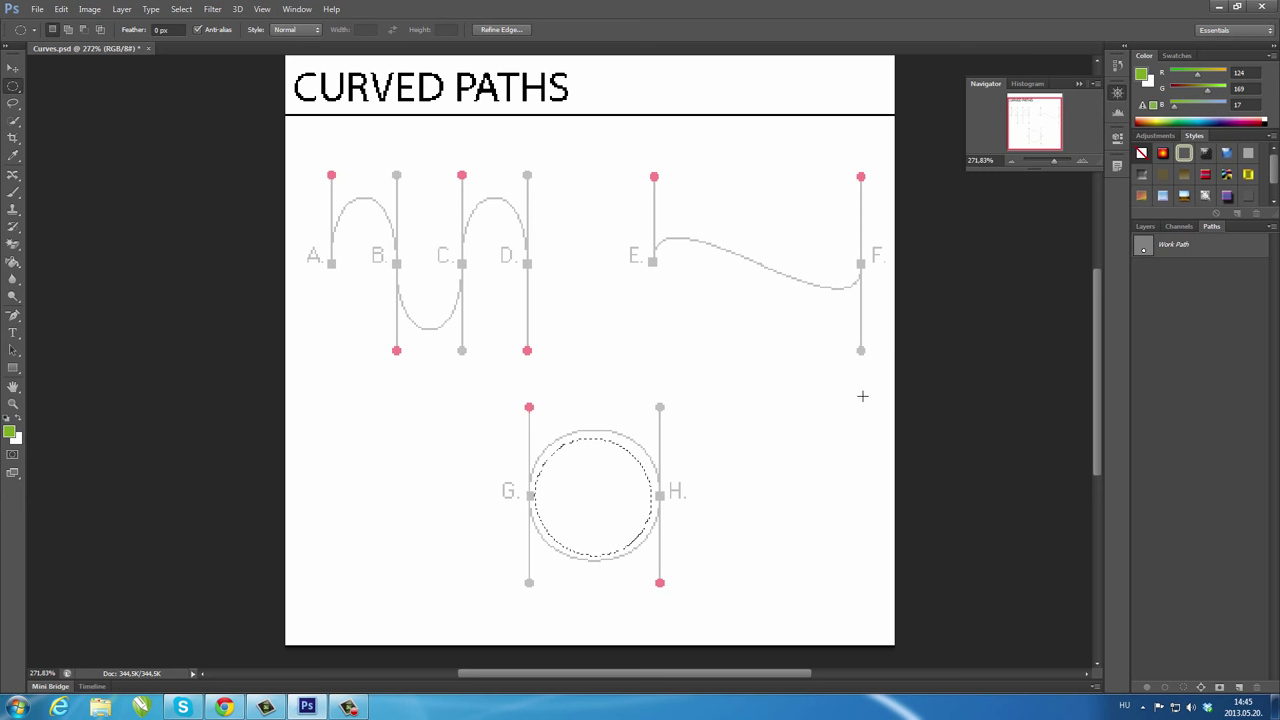